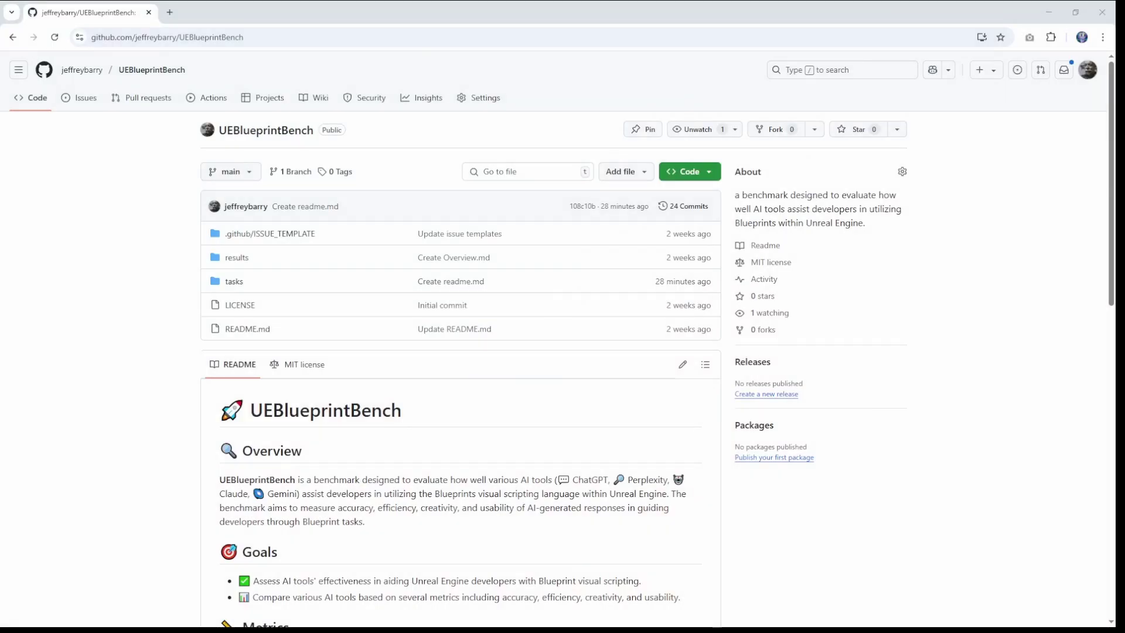
scroll(563, 340, "down", 2)
scroll(562, 340, "down", 2)
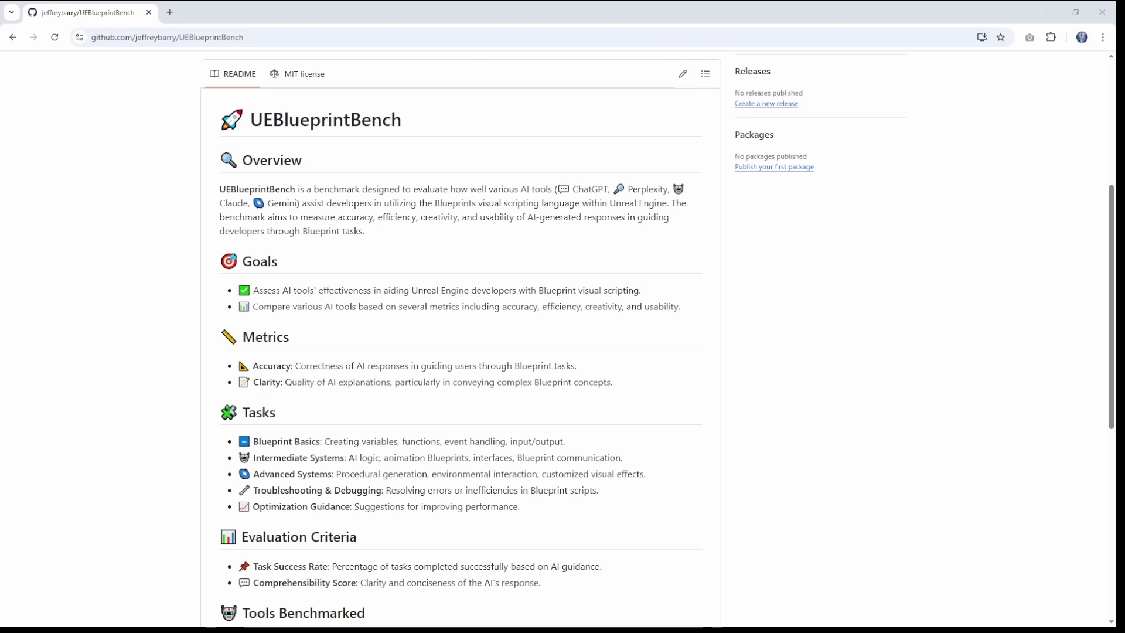
scroll(562, 339, "down", 1)
scroll(562, 339, "down", 1)
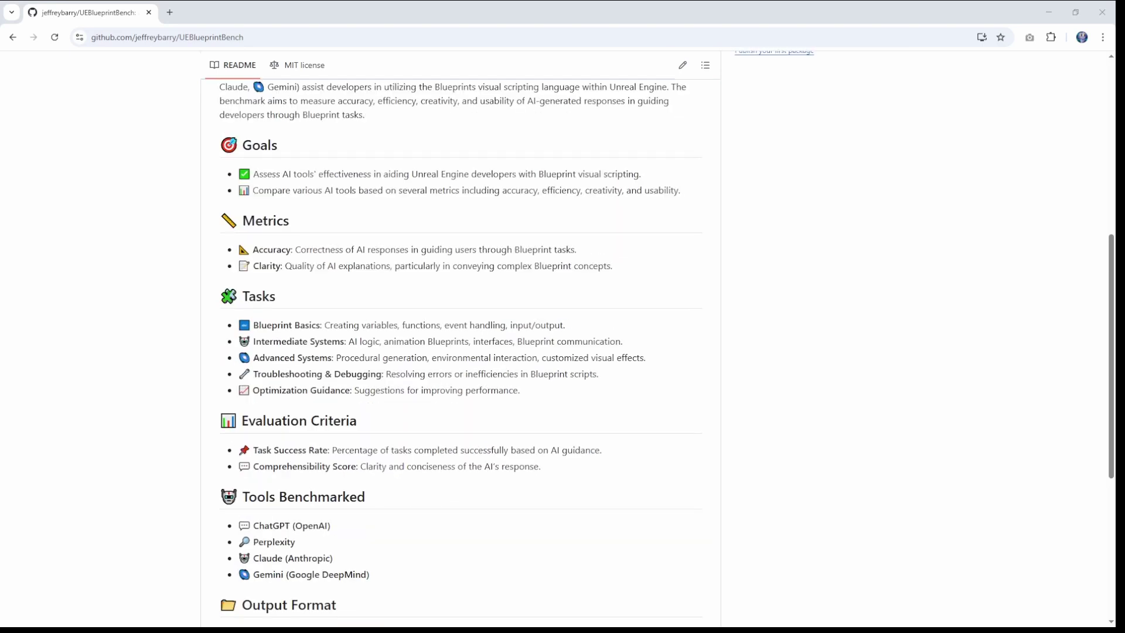
scroll(563, 339, "down", 1)
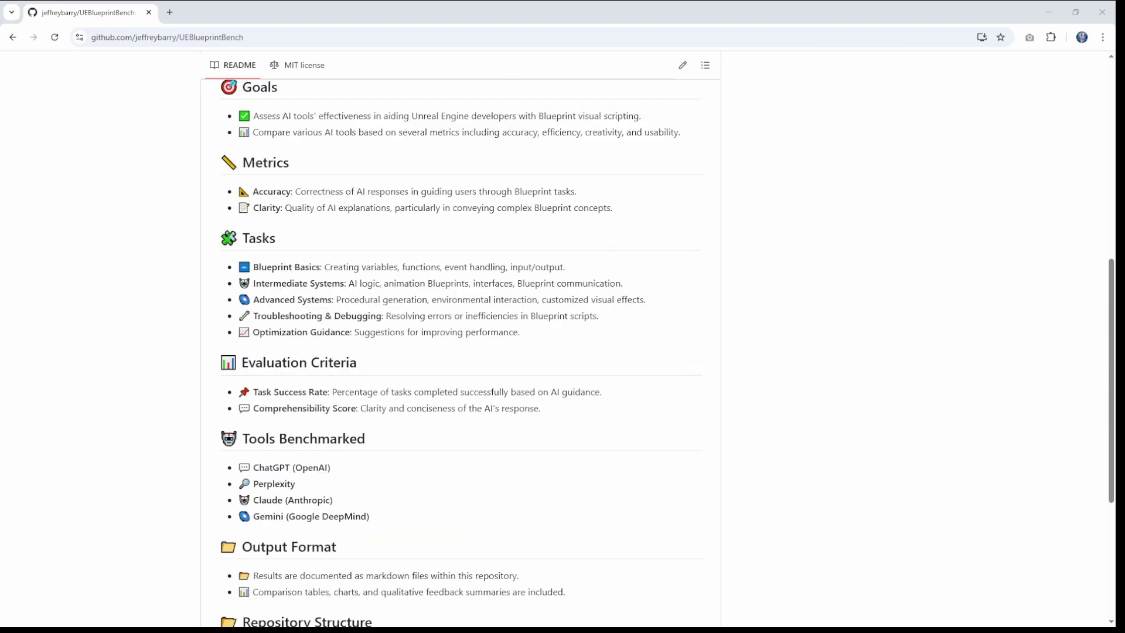
scroll(562, 352, "down", 1)
scroll(562, 351, "down", 1)
scroll(563, 351, "down", 2)
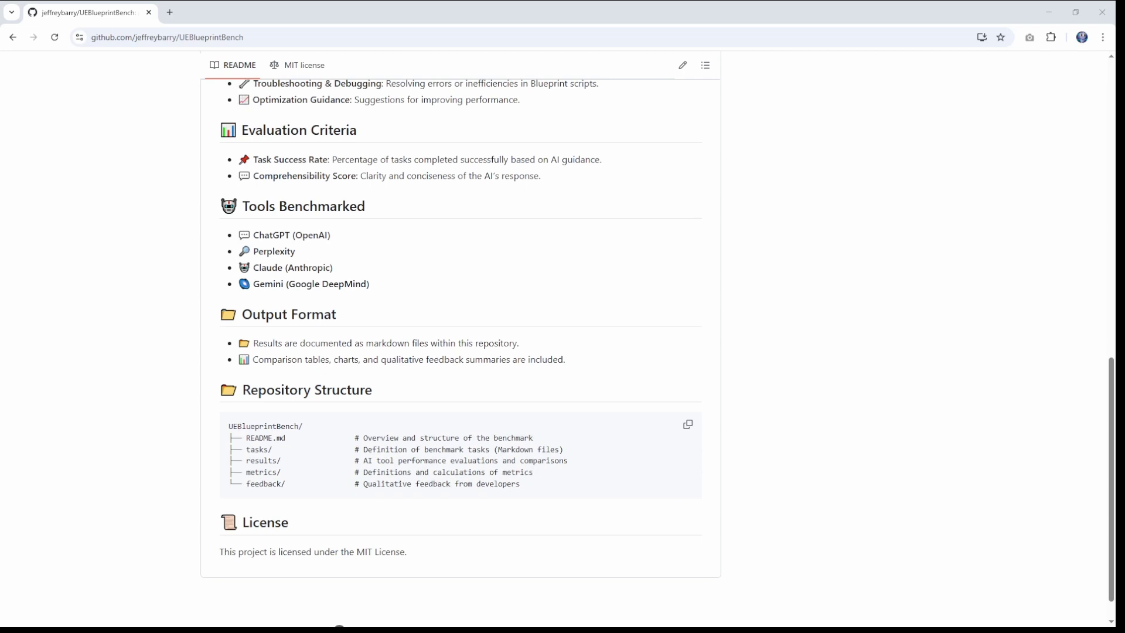
scroll(562, 352, "up", 1)
scroll(562, 351, "up", 1)
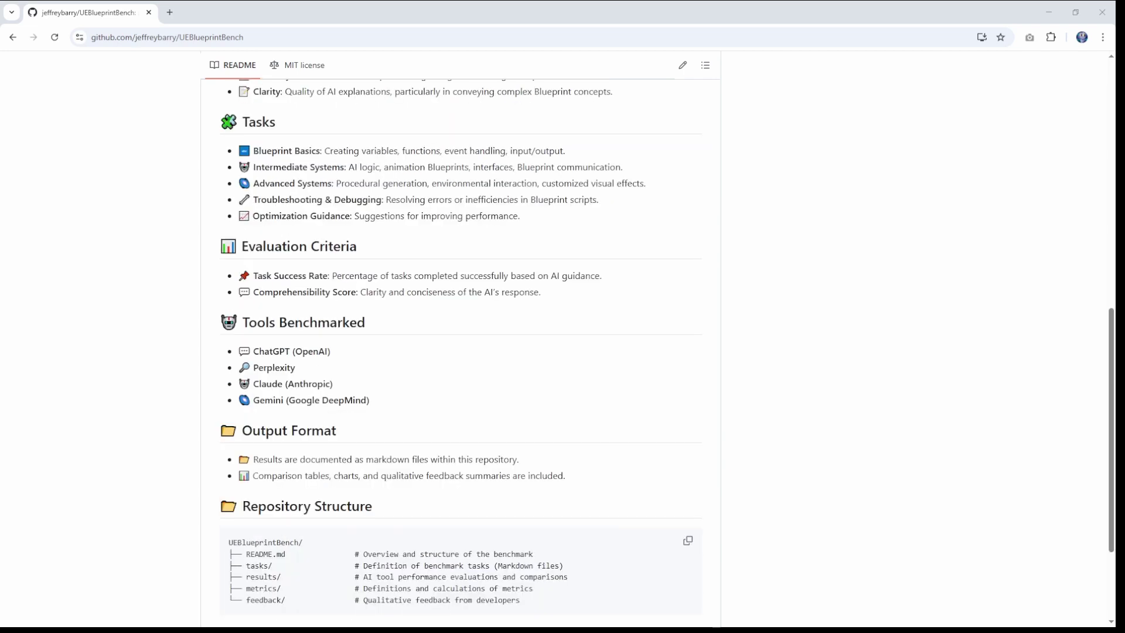
scroll(562, 351, "up", 1)
scroll(562, 352, "up", 1)
scroll(562, 351, "up", 1)
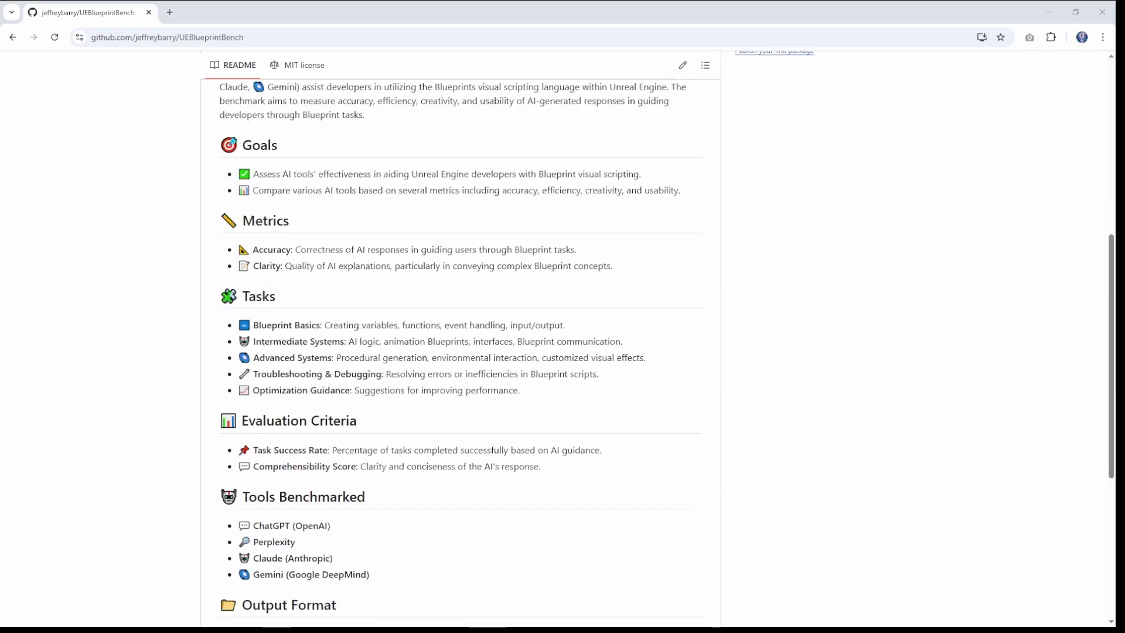
scroll(562, 352, "up", 2)
scroll(563, 351, "up", 1)
scroll(563, 352, "up", 2)
scroll(562, 351, "up", 1)
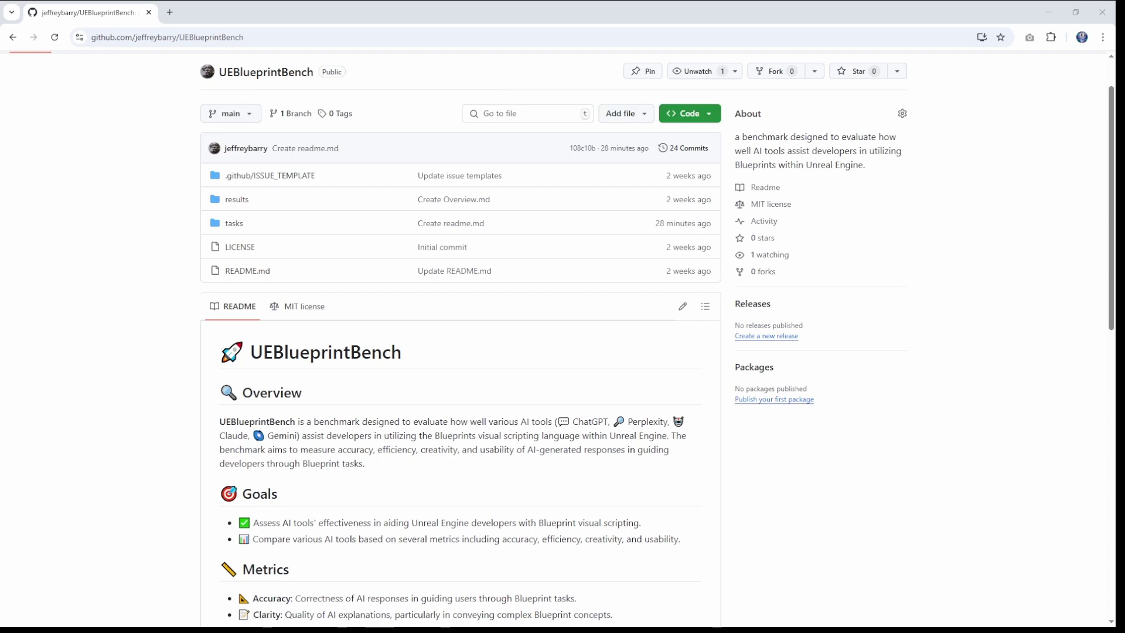
scroll(562, 351, "up", 1)
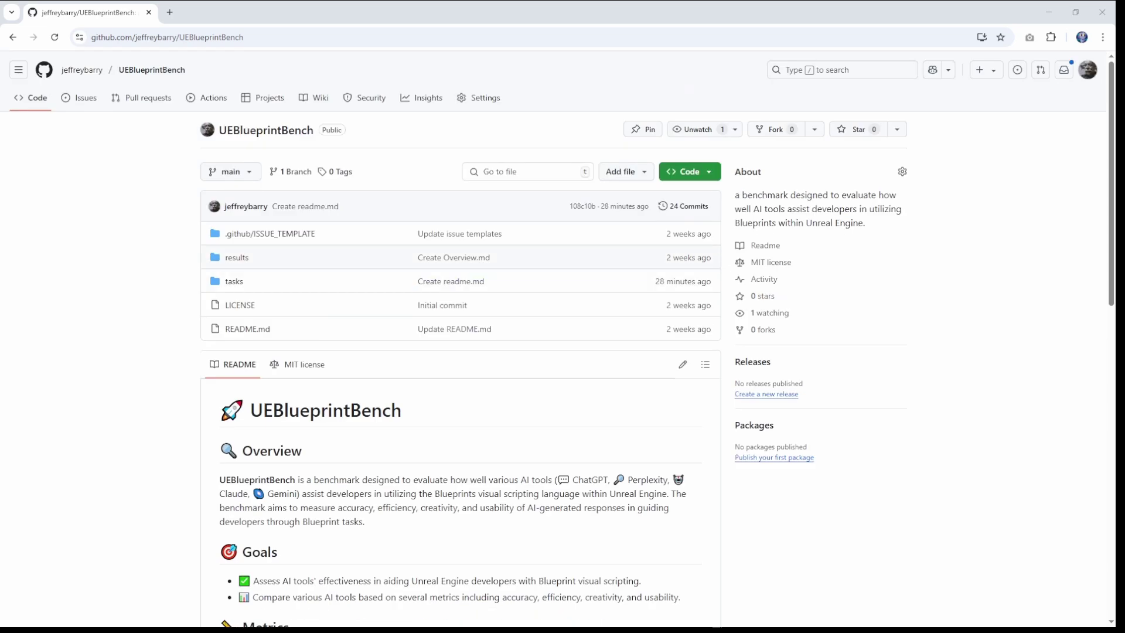
Open the UEBlueprintBench repository's tasks folder
left_click(234, 281)
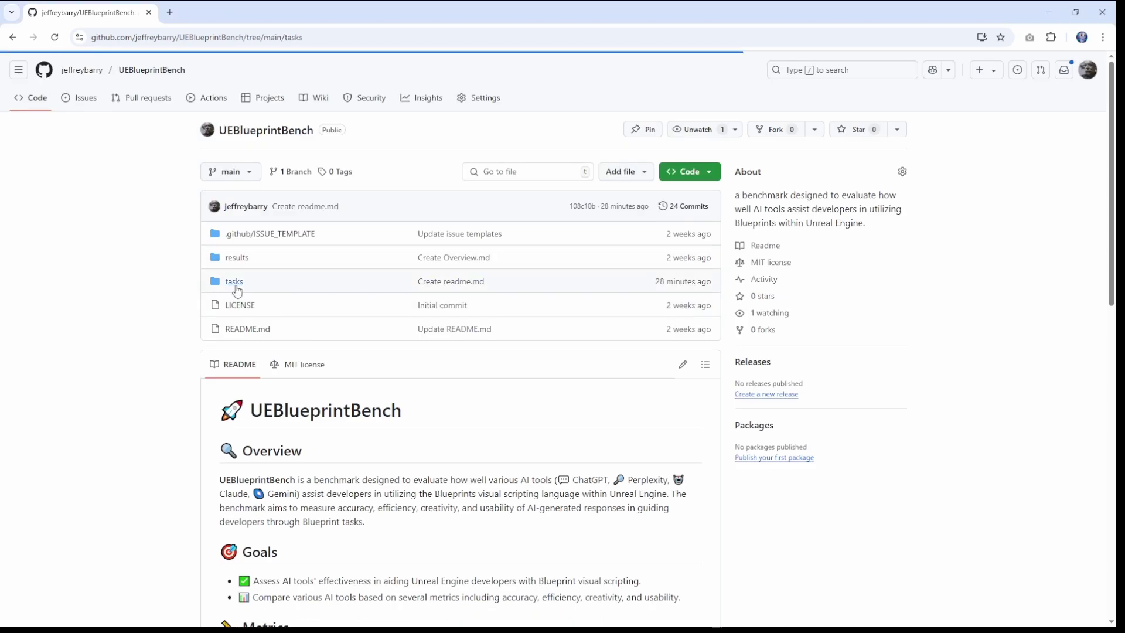
scroll(1008, 436, "down", 2)
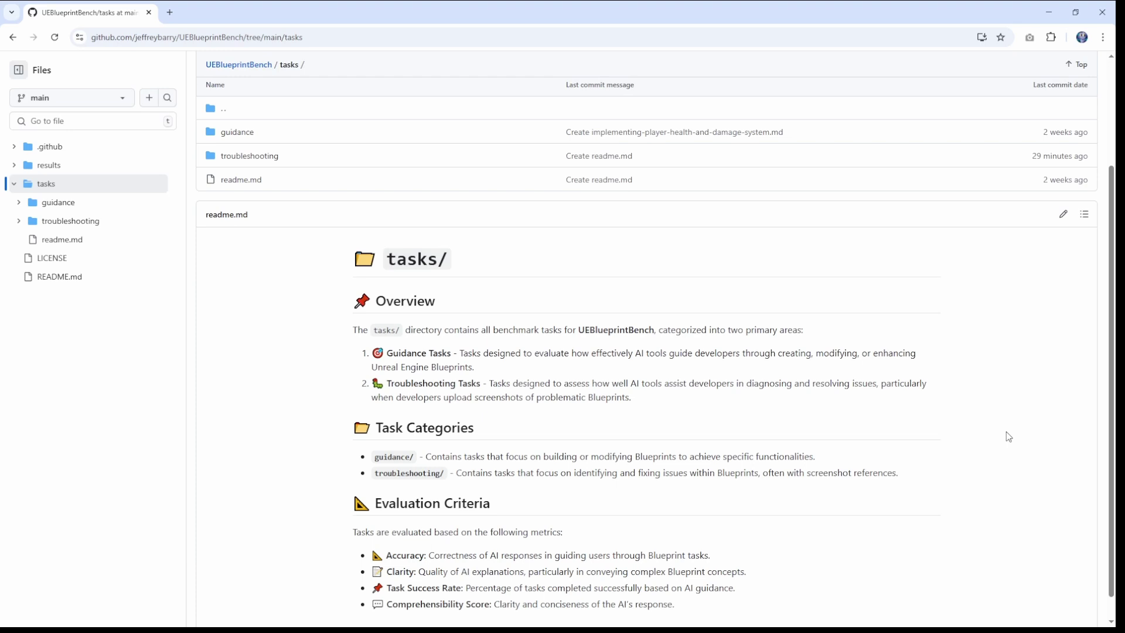
scroll(1008, 436, "down", 1)
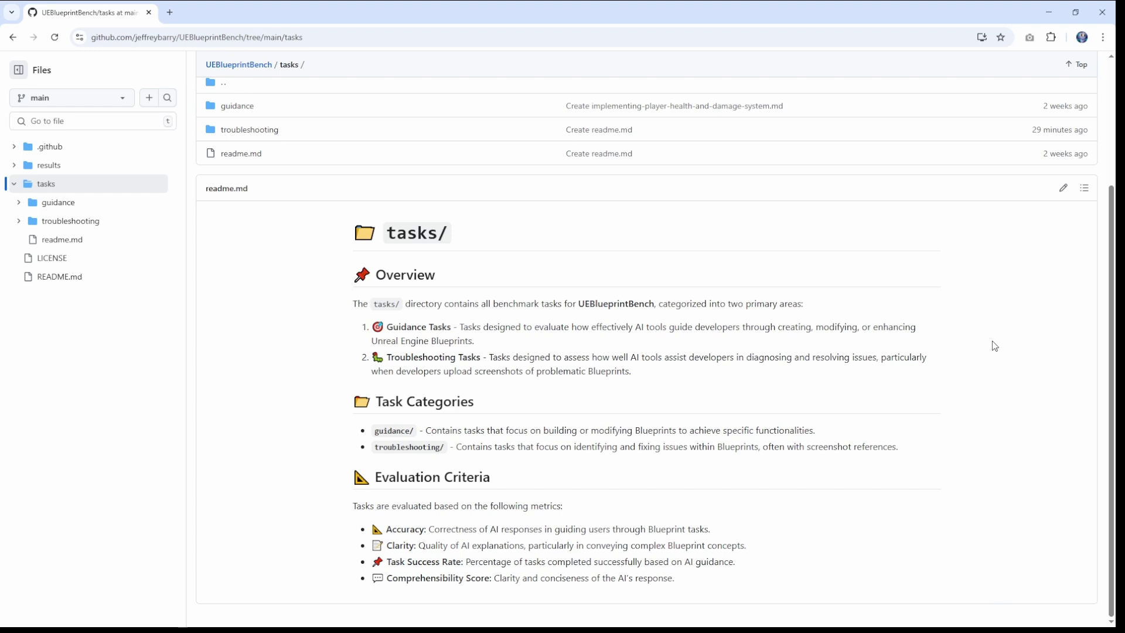
scroll(991, 349, "up", 1)
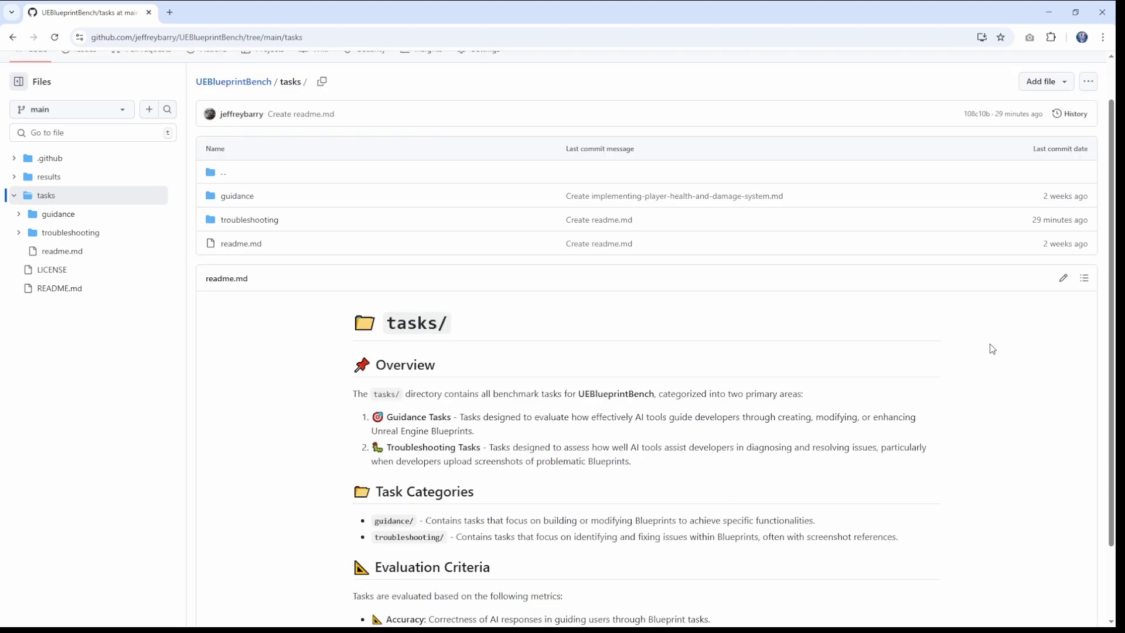
Open the troubleshooting folder and read identifying-blueprint-nodes.md
left_click(270, 220)
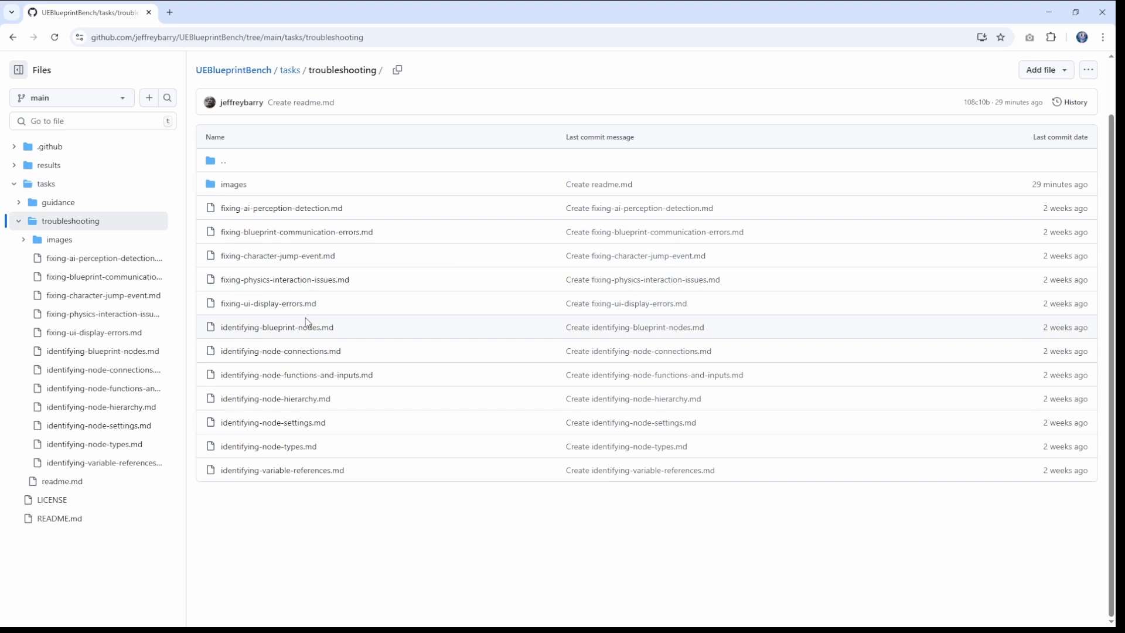
left_click(304, 330)
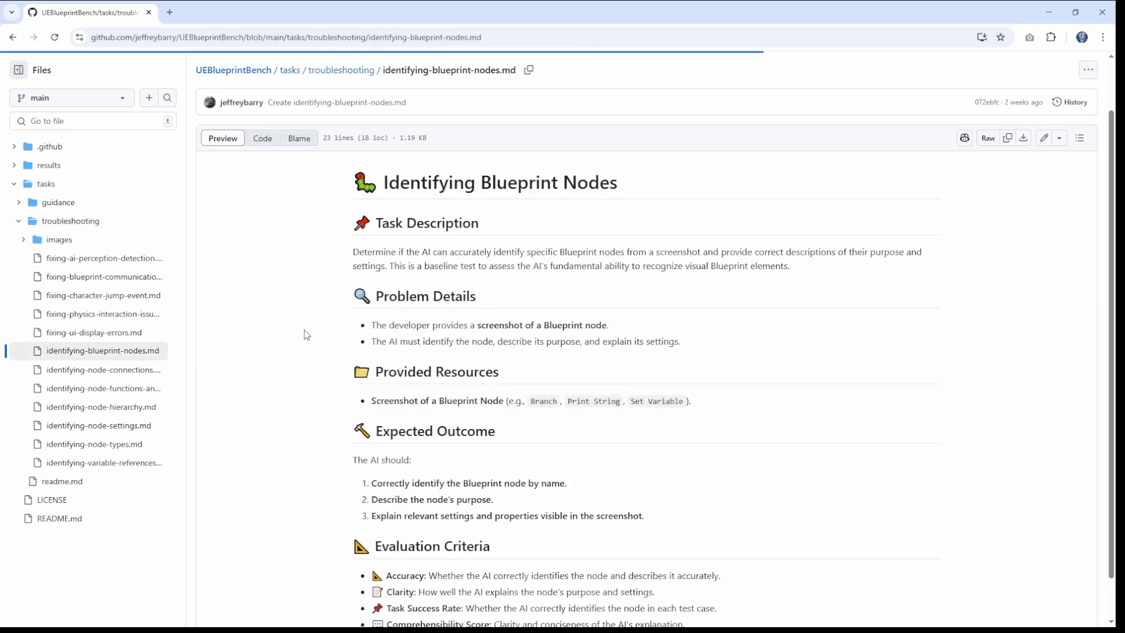
scroll(1017, 405, "down", 1)
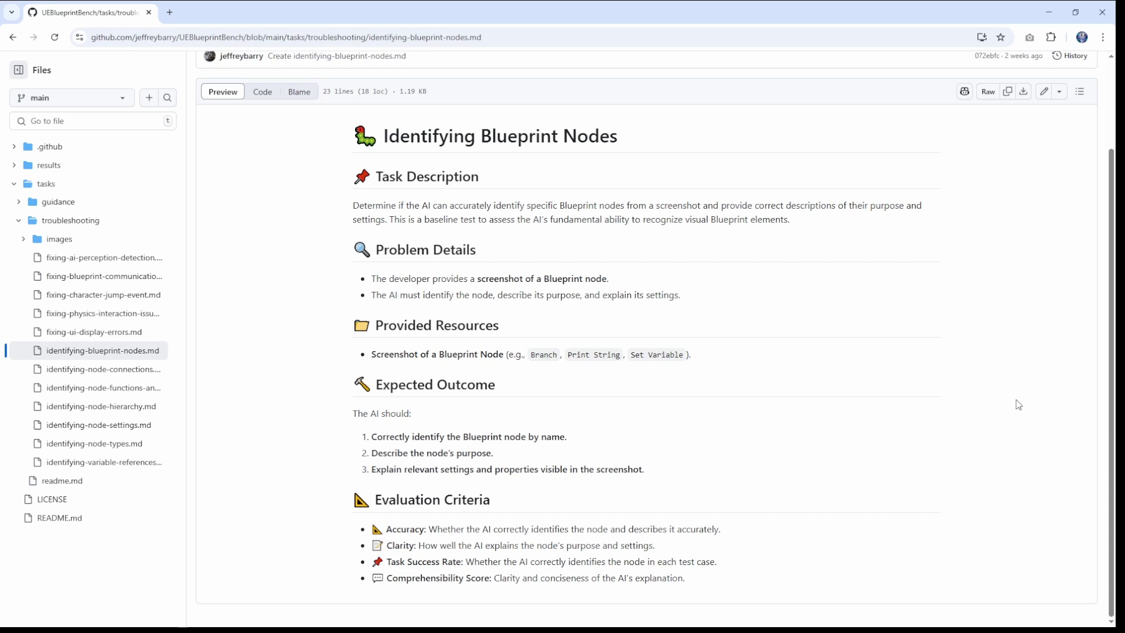
scroll(1017, 405, "up", 2)
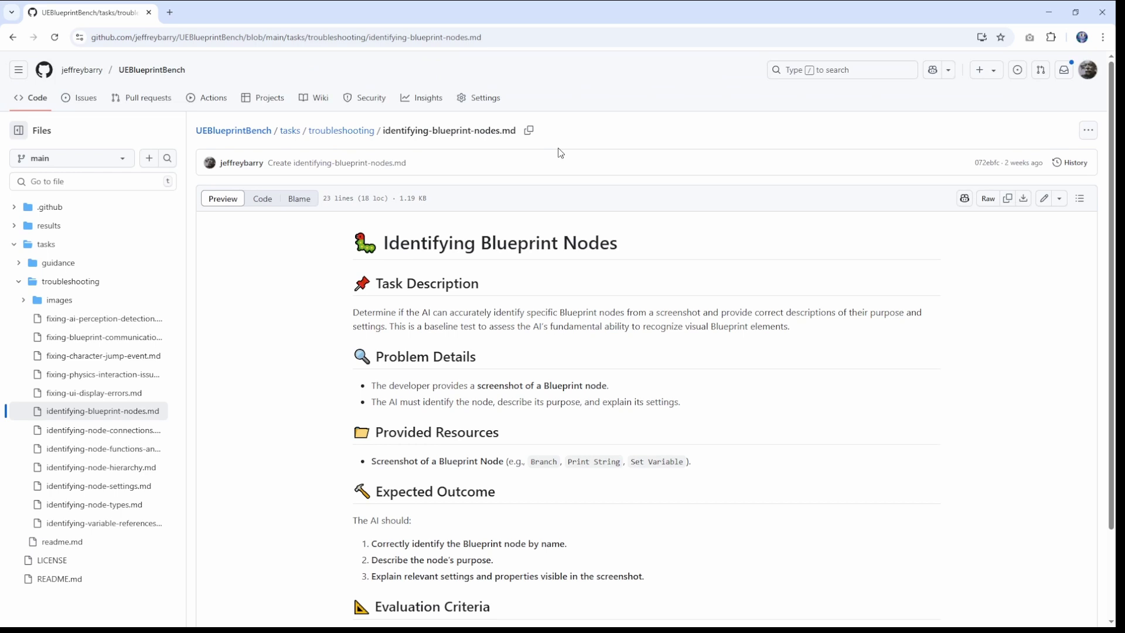
left_click(351, 133)
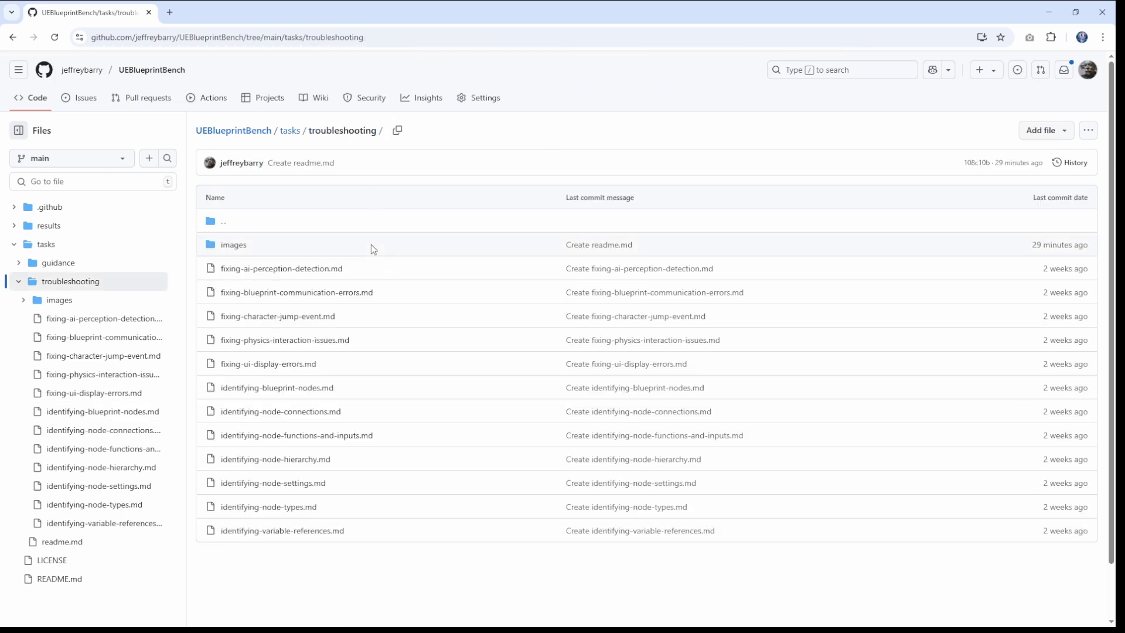
Read identifying-node-functions-and-inputs.md and identifying-node-types.md, then go up to tasks
left_click(325, 437)
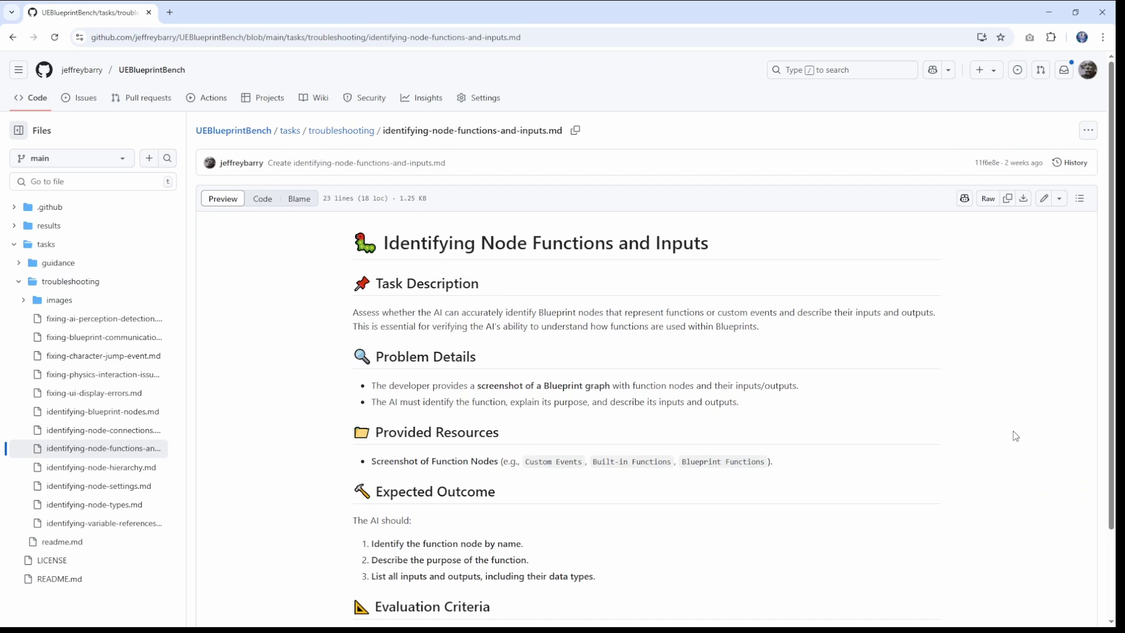
scroll(1014, 436, "down", 1)
scroll(1015, 436, "down", 1)
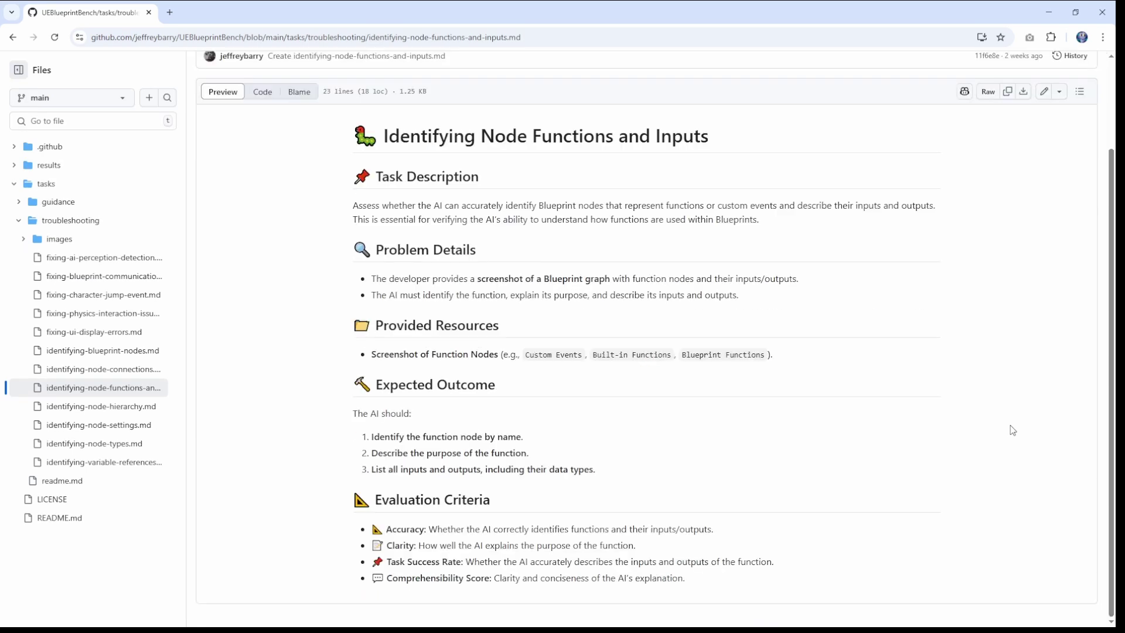
scroll(542, 176, "up", 2)
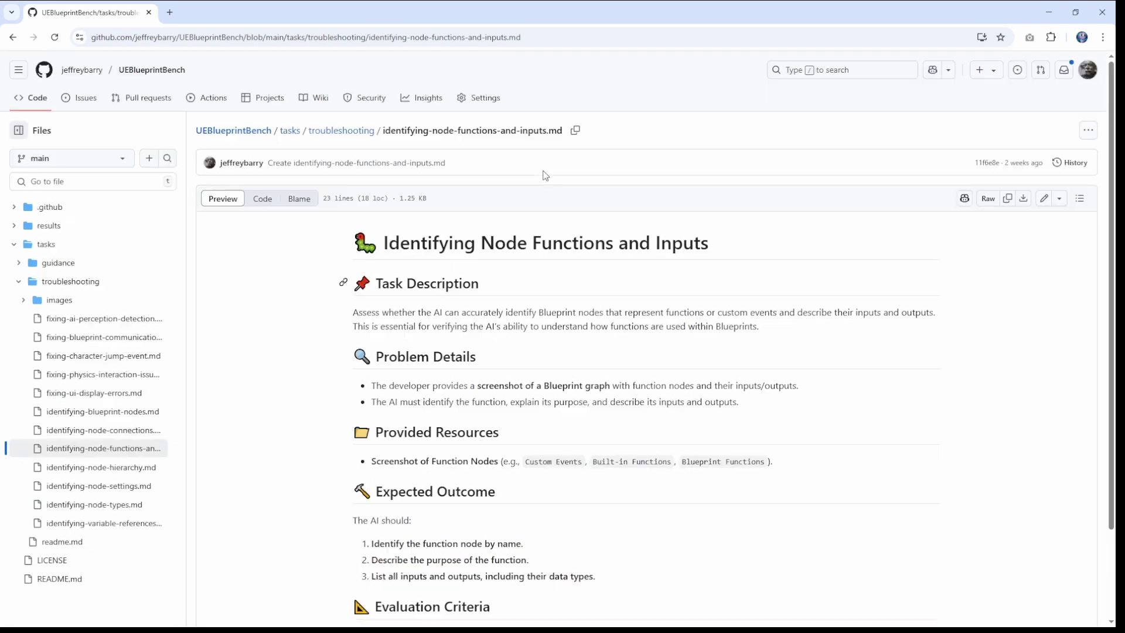
left_click(339, 131)
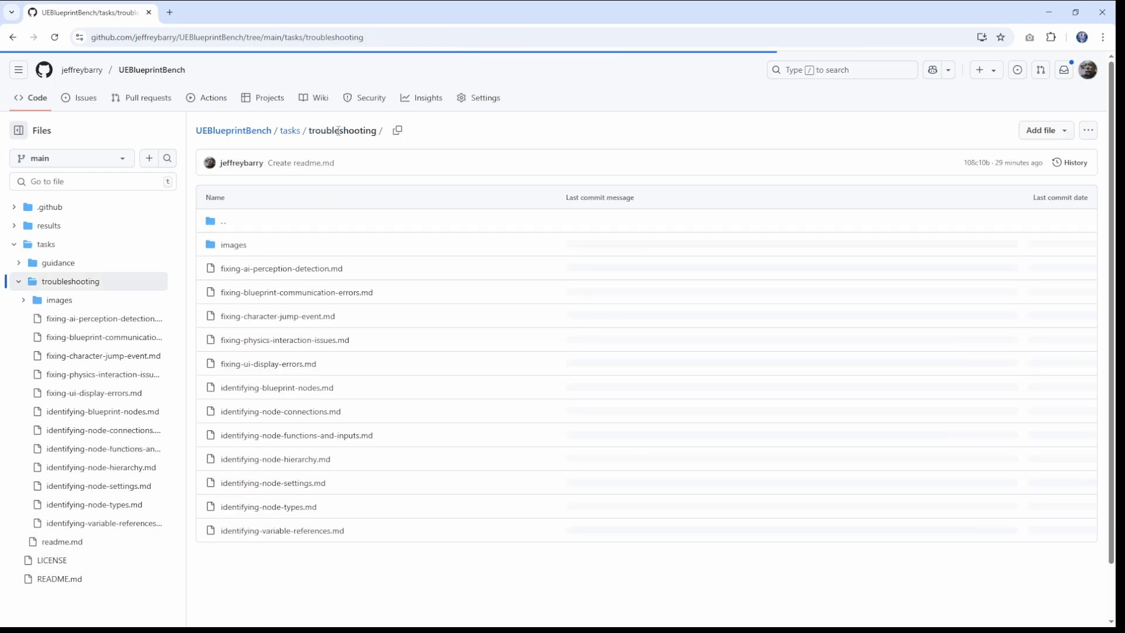
left_click(274, 507)
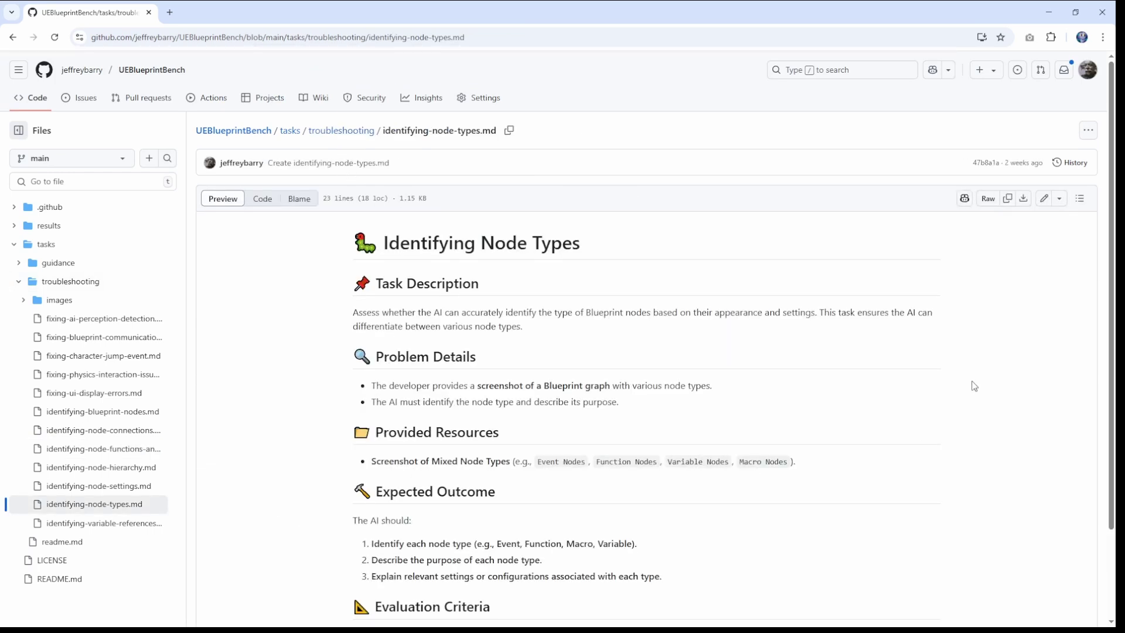
scroll(971, 388, "down", 2)
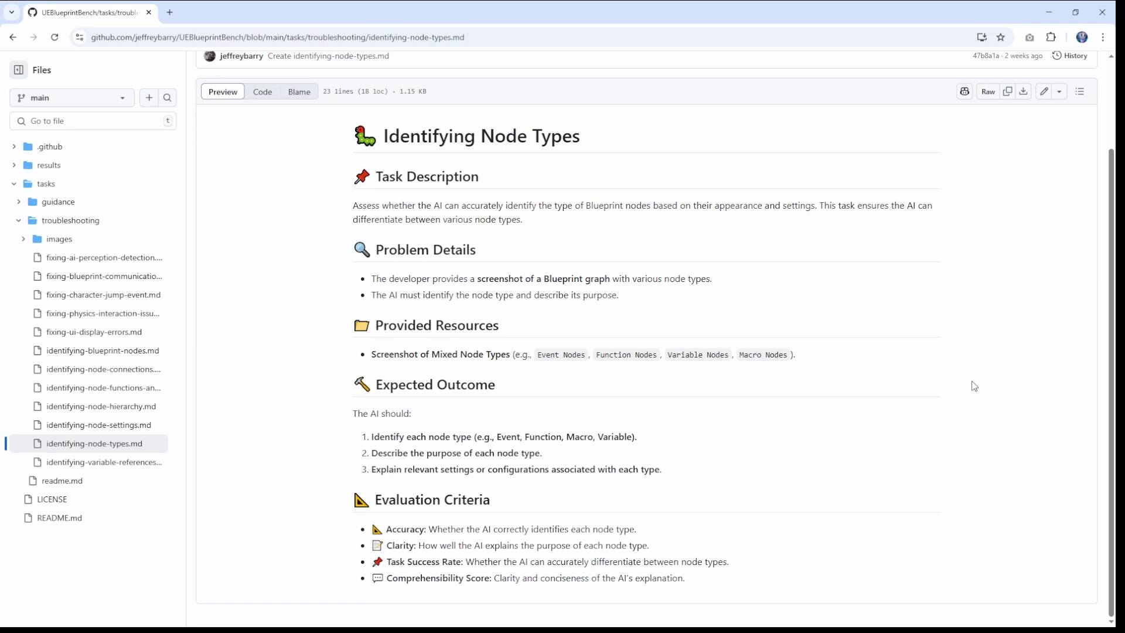
scroll(974, 386, "up", 2)
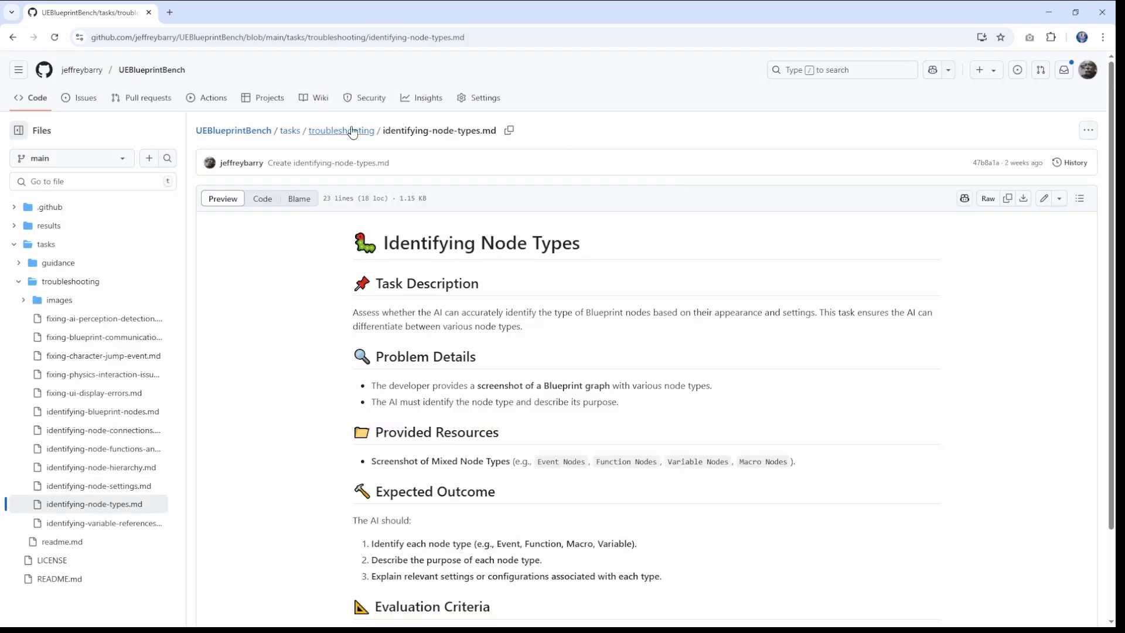
left_click(288, 133)
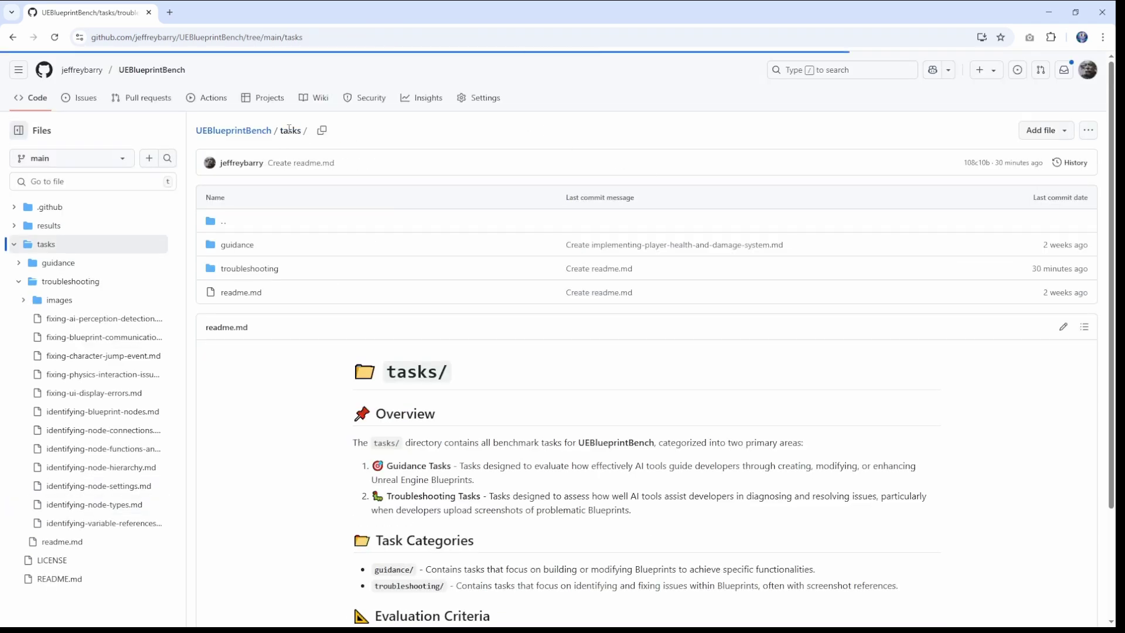
Read the guidance folder's pickup-and-inventory and interactive door system files, then return to the repository home
left_click(229, 250)
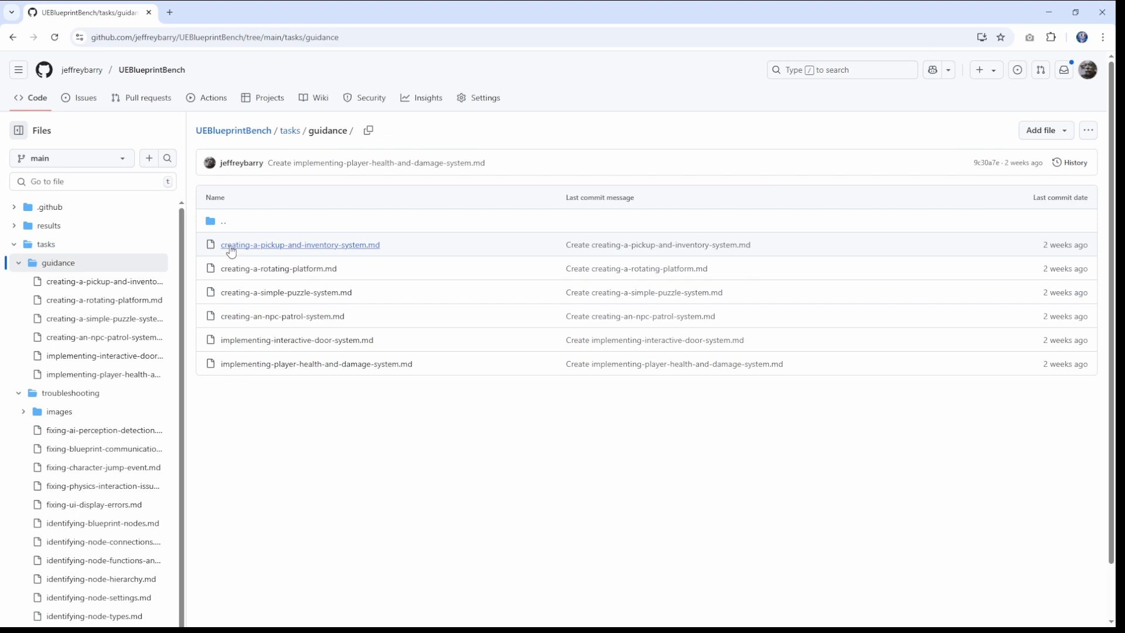
left_click(281, 248)
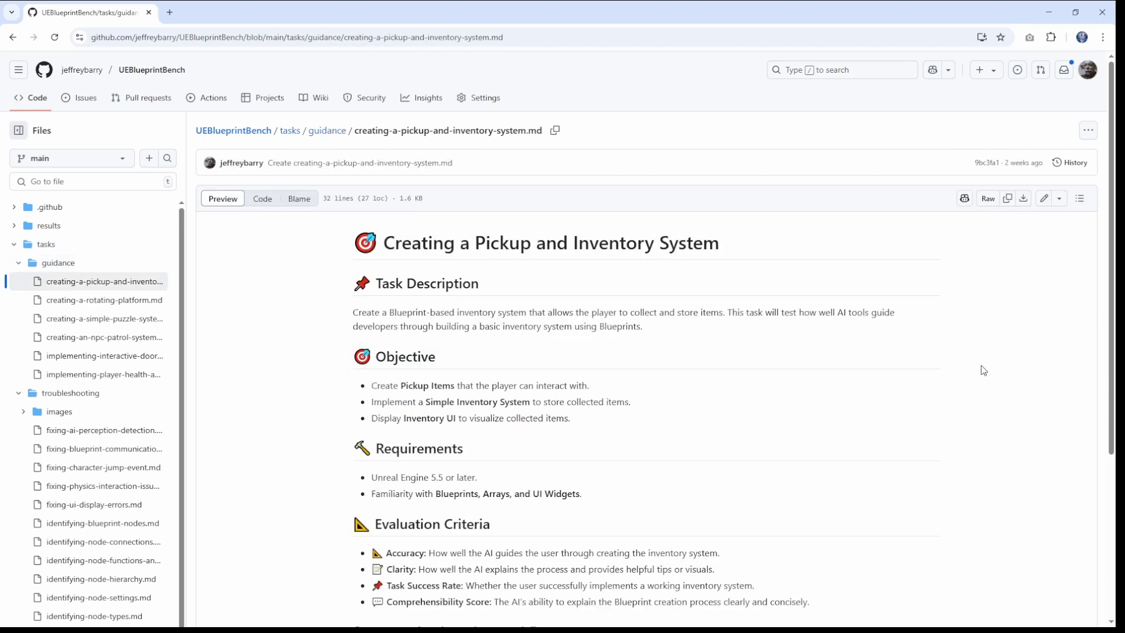
scroll(982, 369, "down", 2)
scroll(982, 368, "down", 1)
scroll(984, 366, "down", 1)
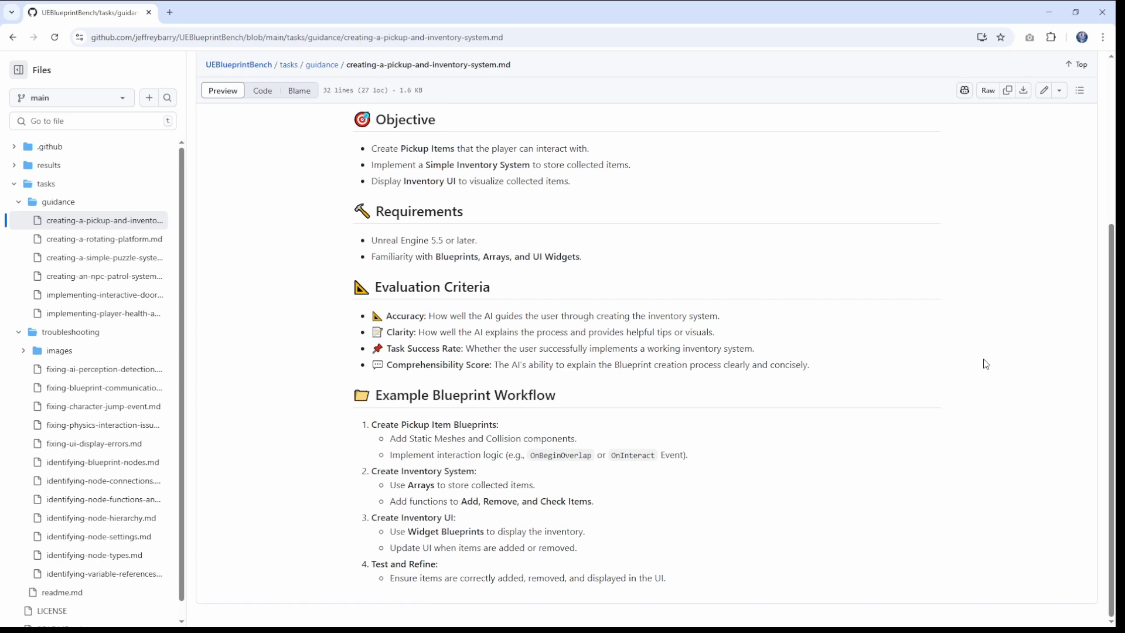
scroll(984, 364, "up", 1)
scroll(984, 363, "up", 2)
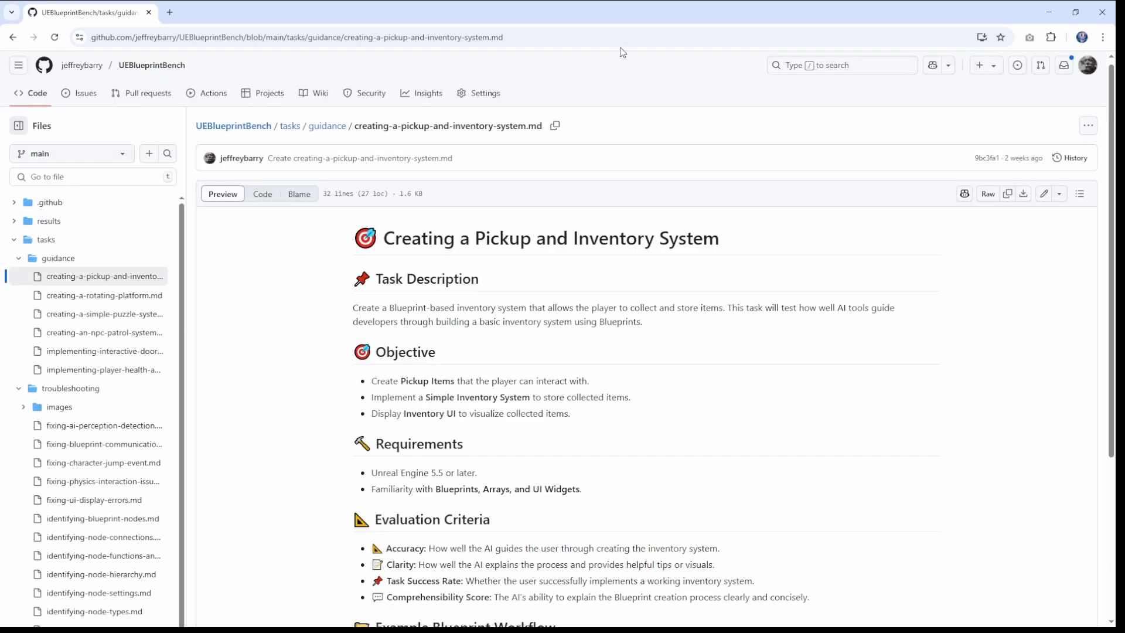
left_click(325, 128)
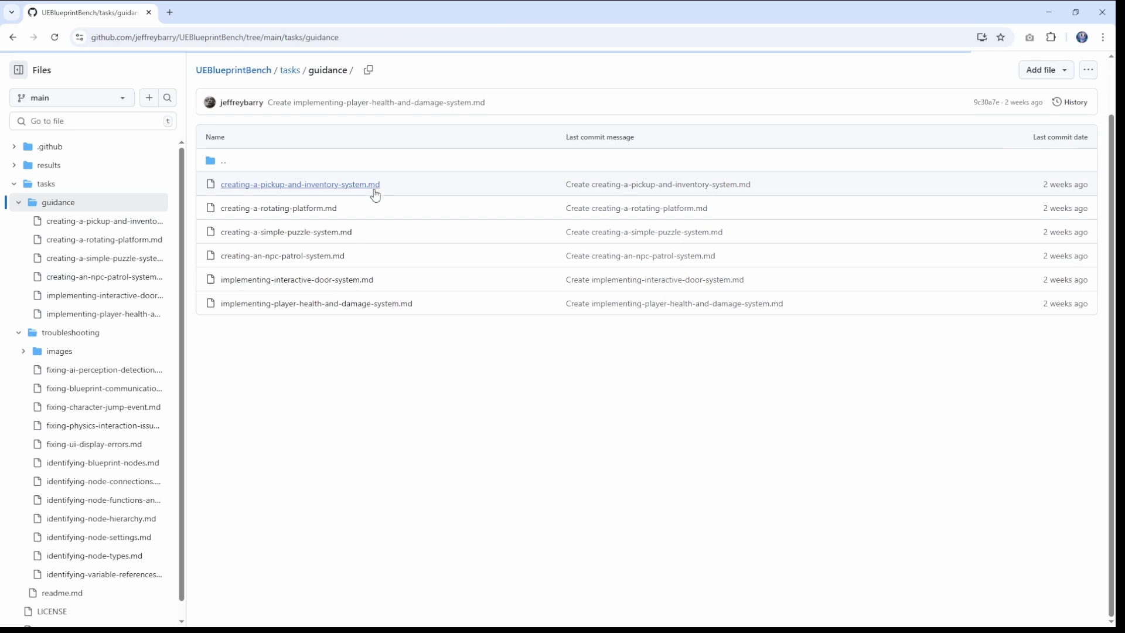
left_click(301, 284)
scroll(916, 354, "down", 2)
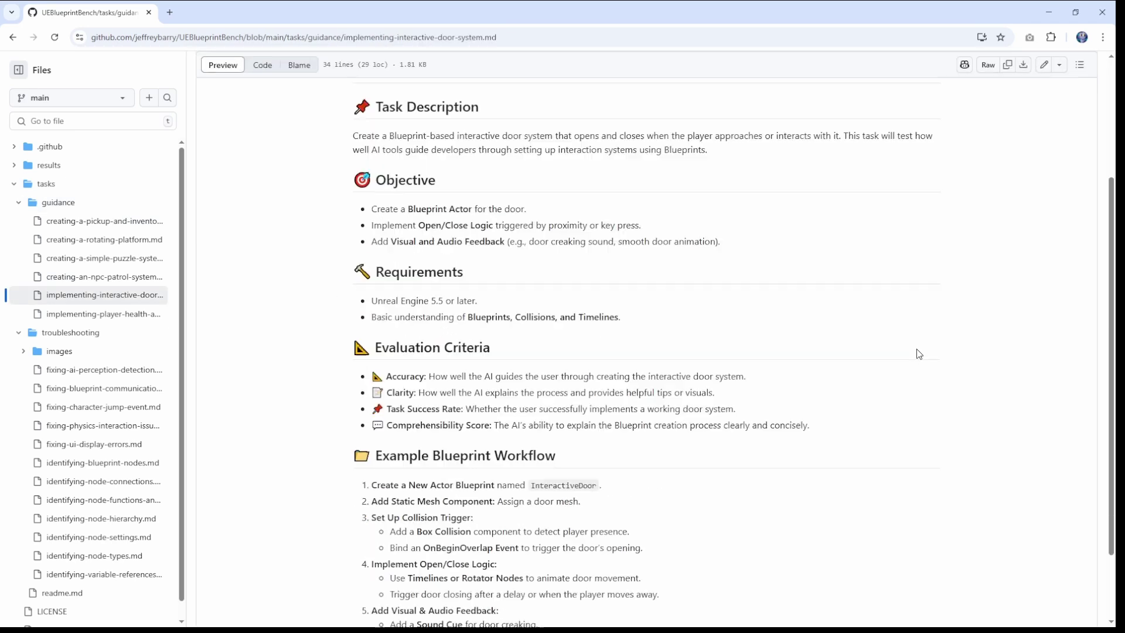
scroll(916, 355, "down", 1)
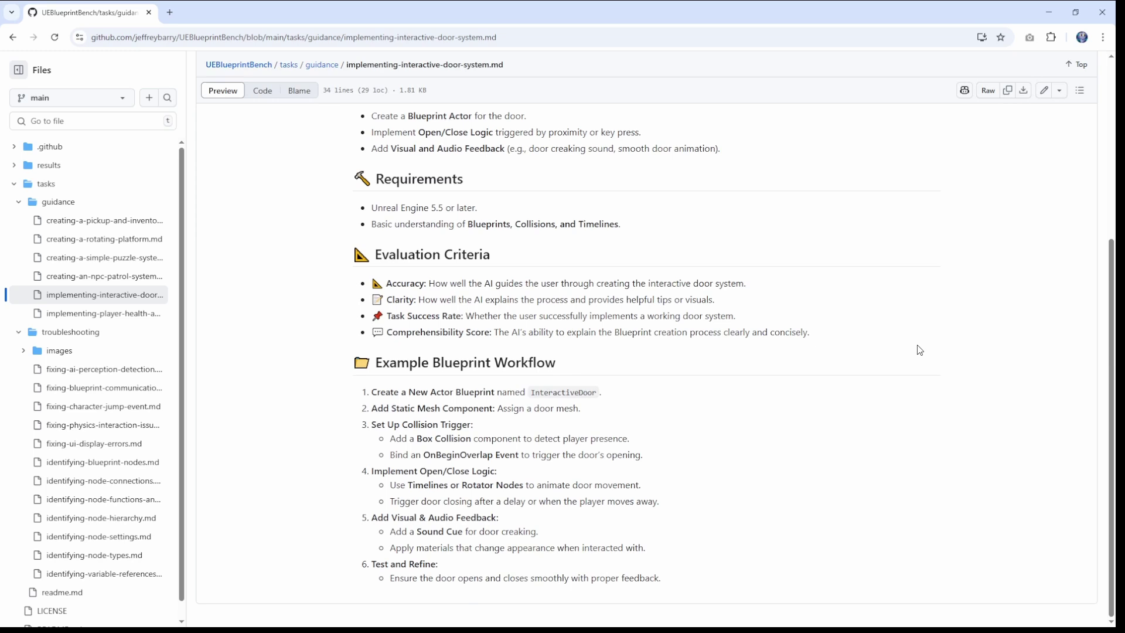
scroll(917, 350, "up", 3)
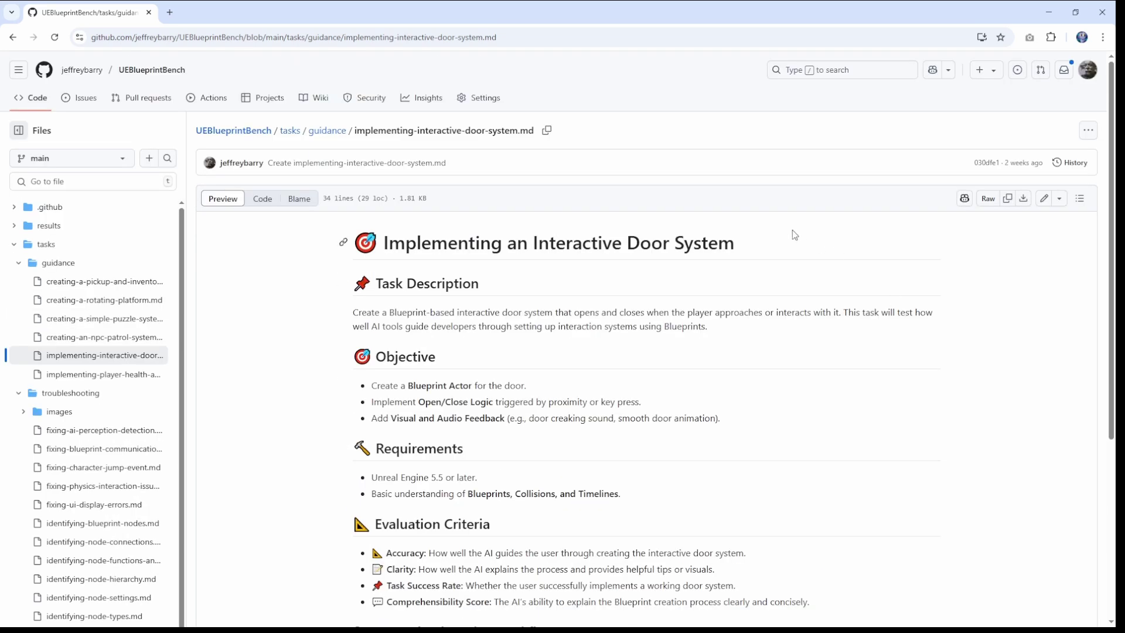
left_click(236, 136)
scroll(908, 428, "down", 2)
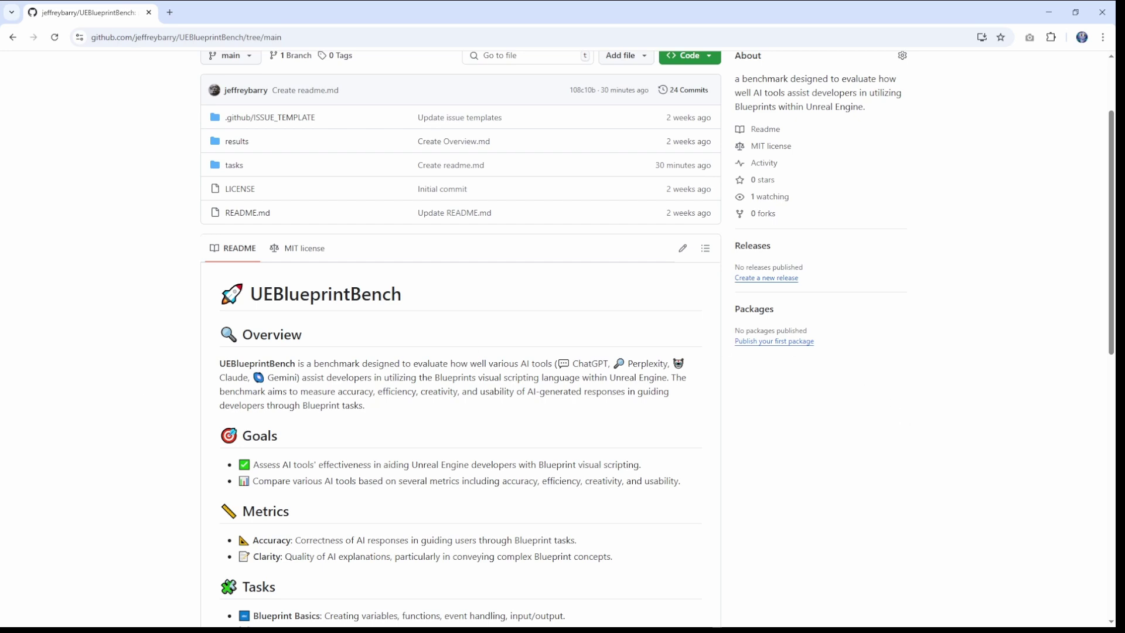
Return to the UEBlueprintBench root page to read its README through the License section
key("alt+Left")
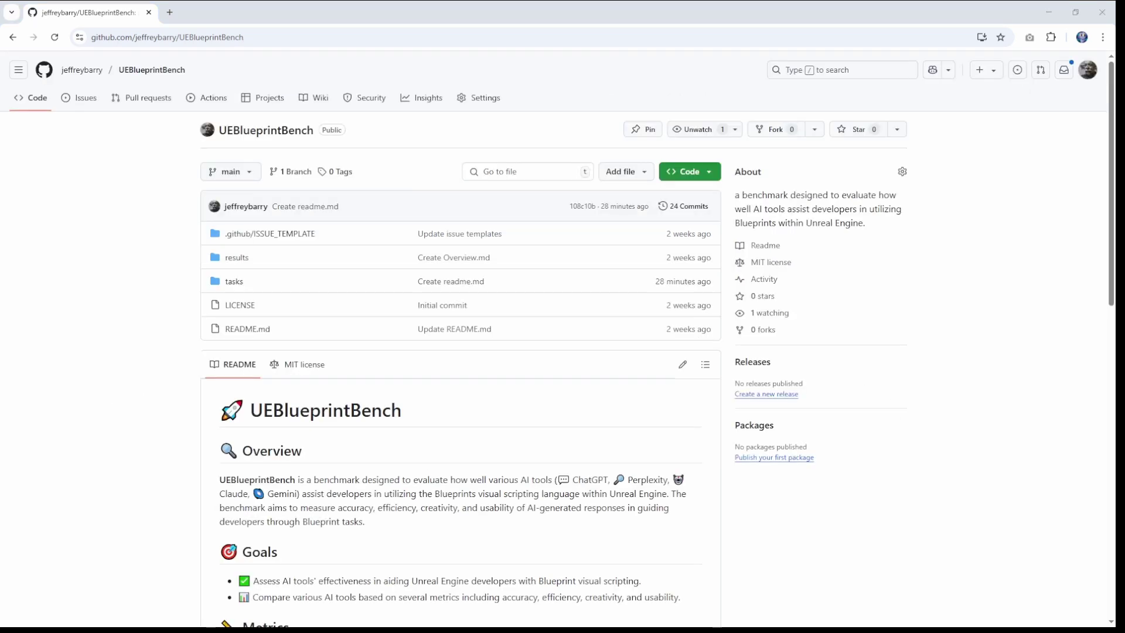
scroll(563, 339, "down", 2)
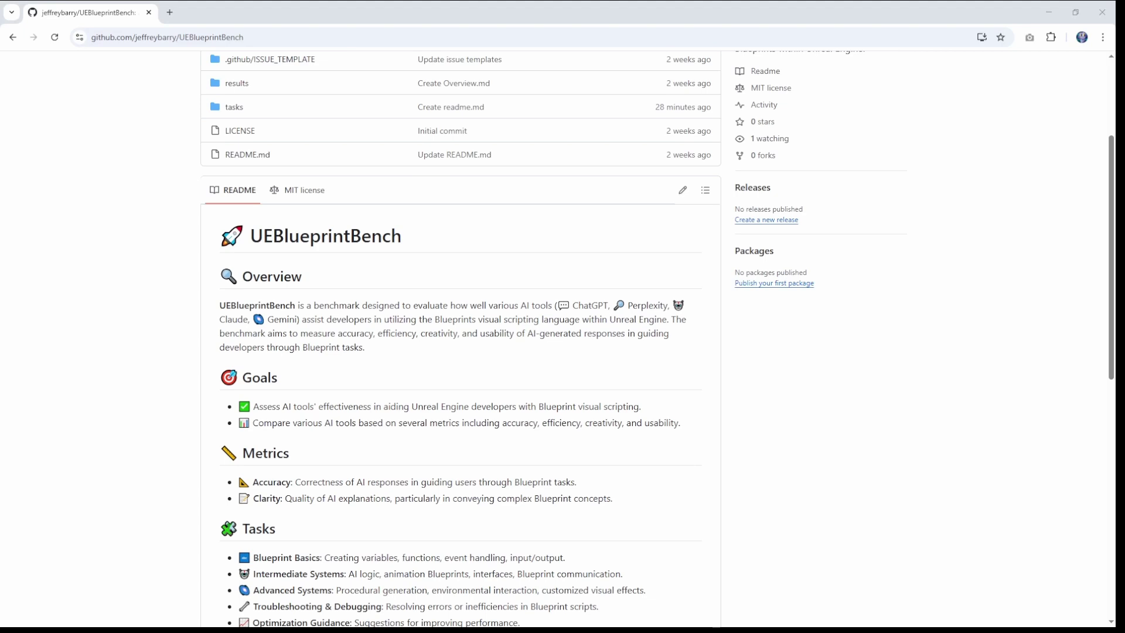
scroll(657, 340, "down", 2)
scroll(657, 339, "down", 1)
scroll(657, 340, "down", 1)
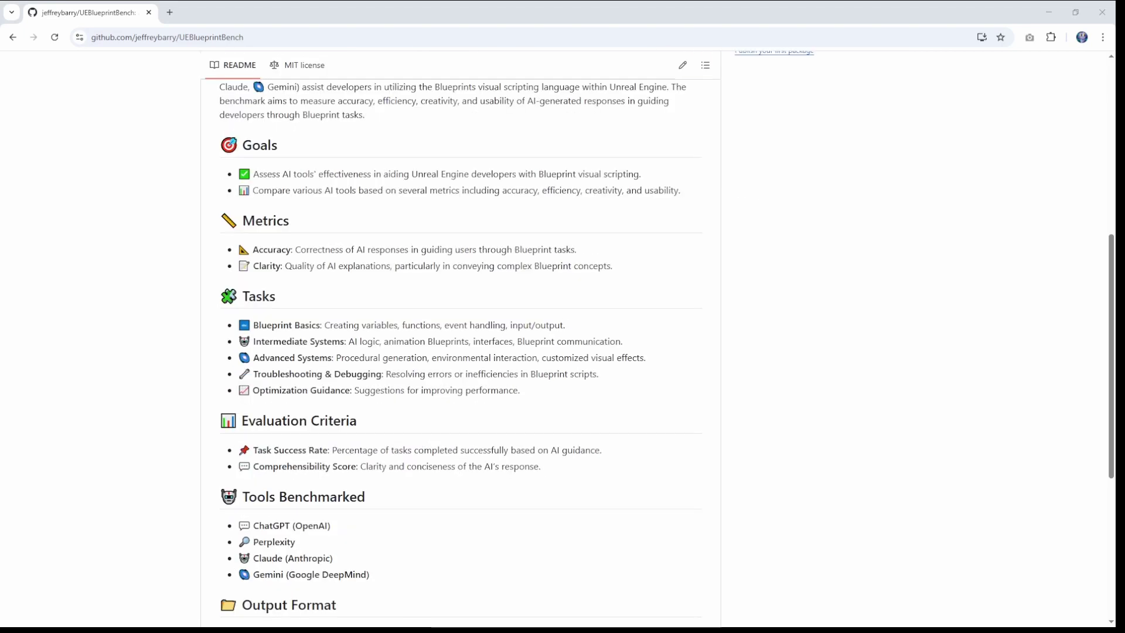
scroll(563, 339, "down", 1)
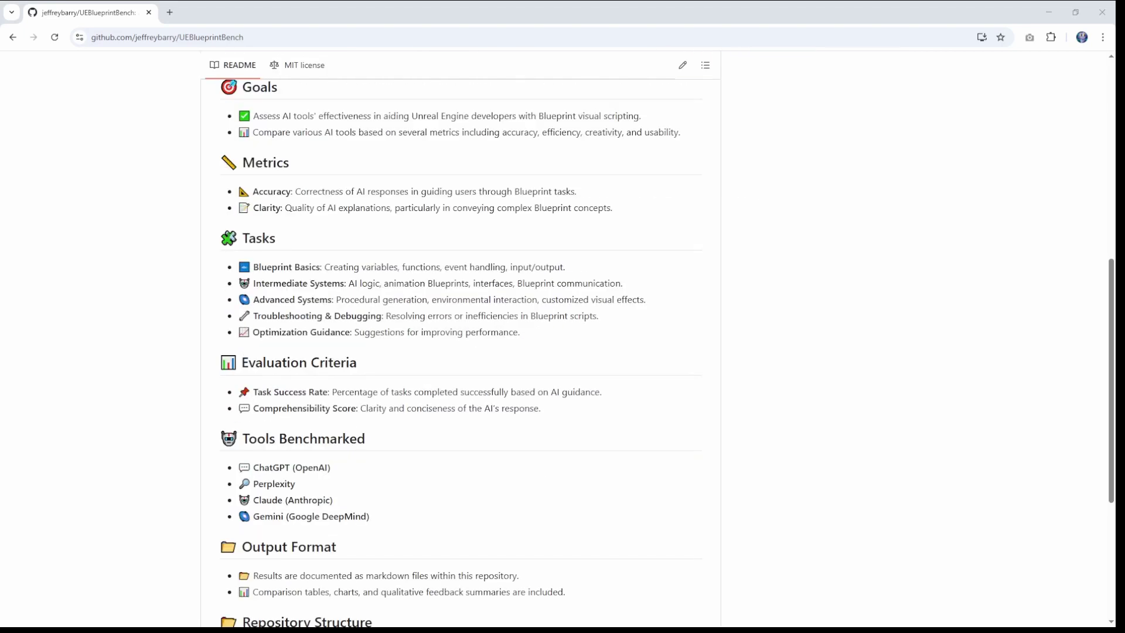
scroll(339, 626, "down", 1)
scroll(340, 626, "down", 1)
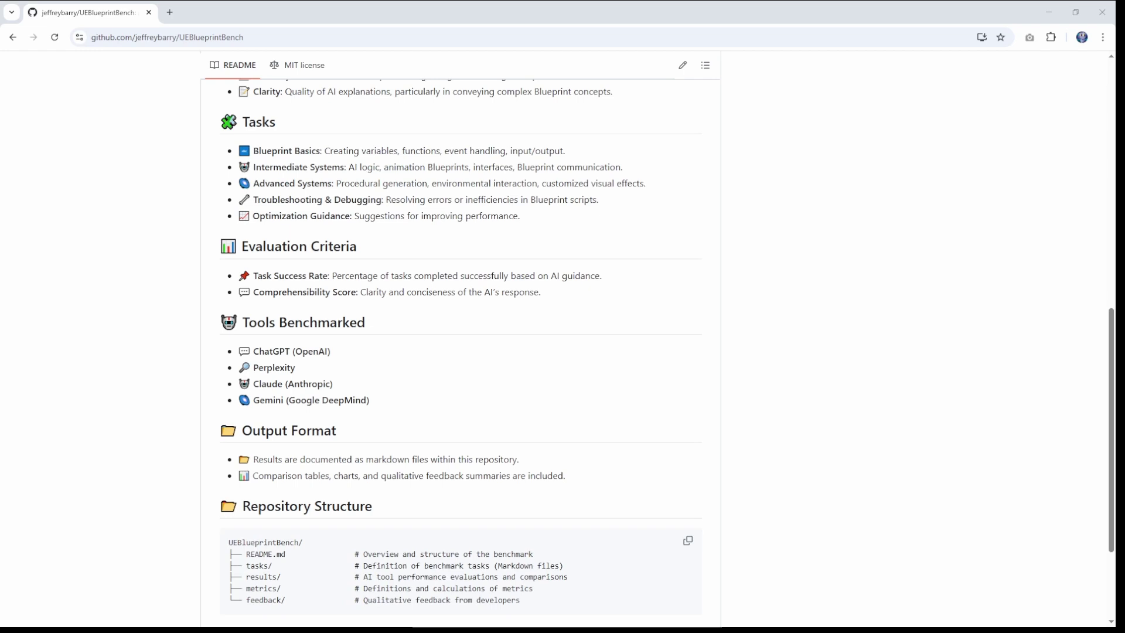
scroll(340, 626, "down", 2)
scroll(340, 625, "up", 1)
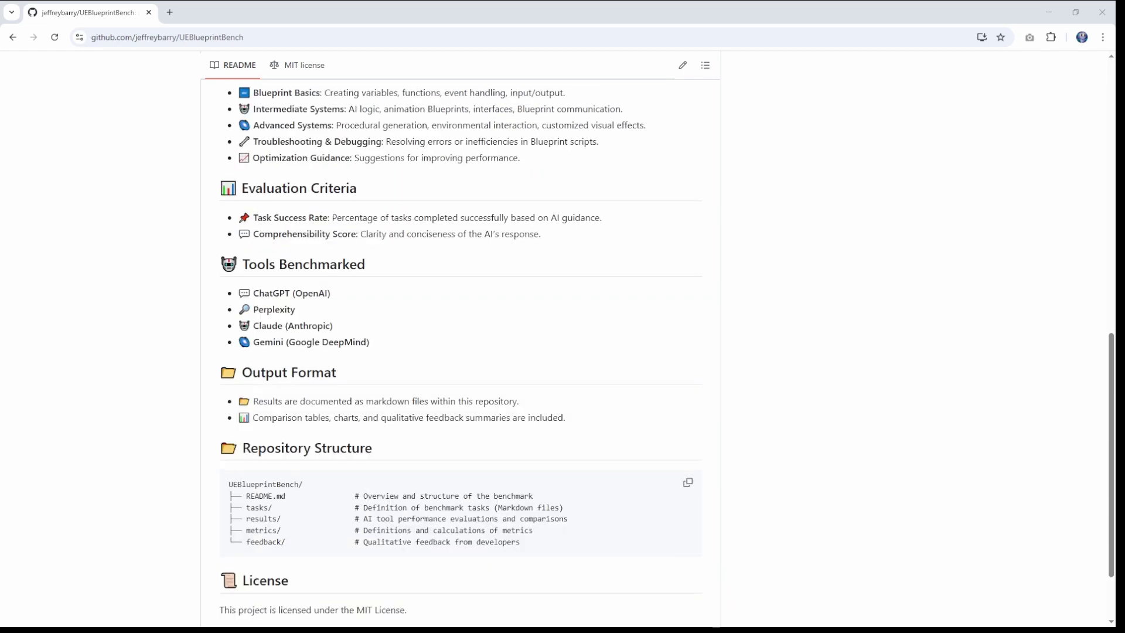
scroll(339, 625, "up", 1)
scroll(339, 625, "up", 1)
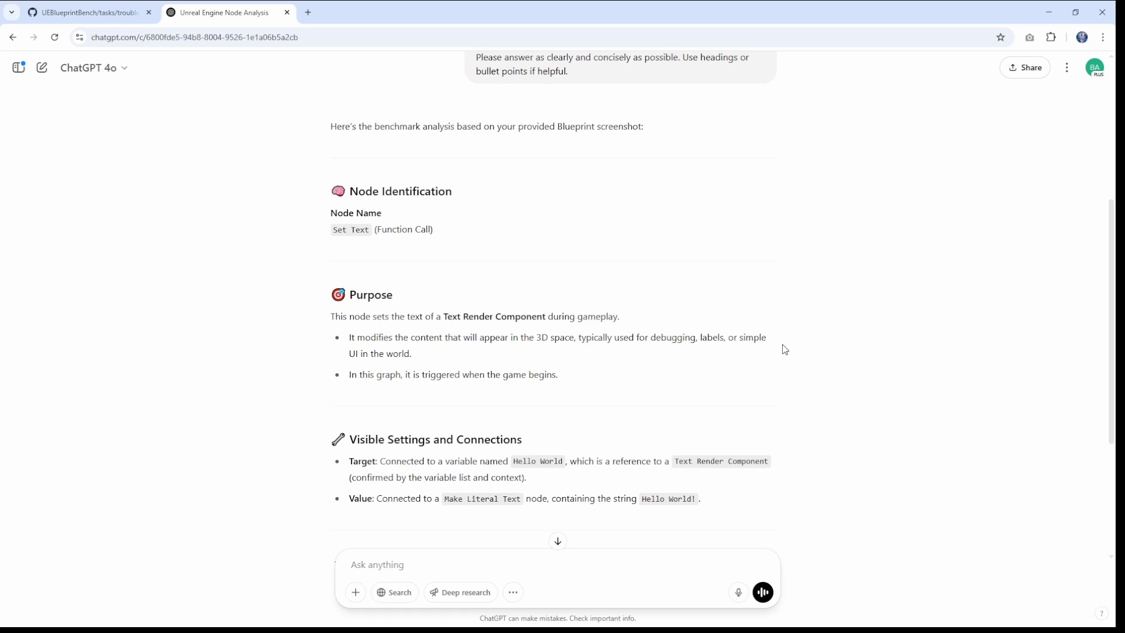
scroll(784, 349, "down", 1)
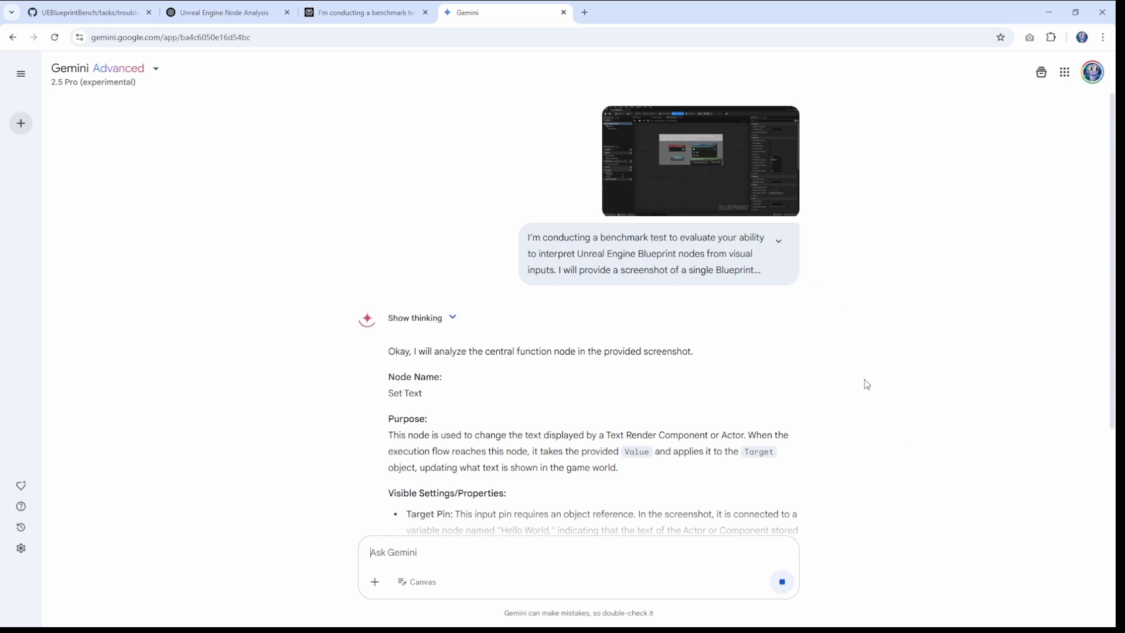
scroll(868, 373, "down", 1)
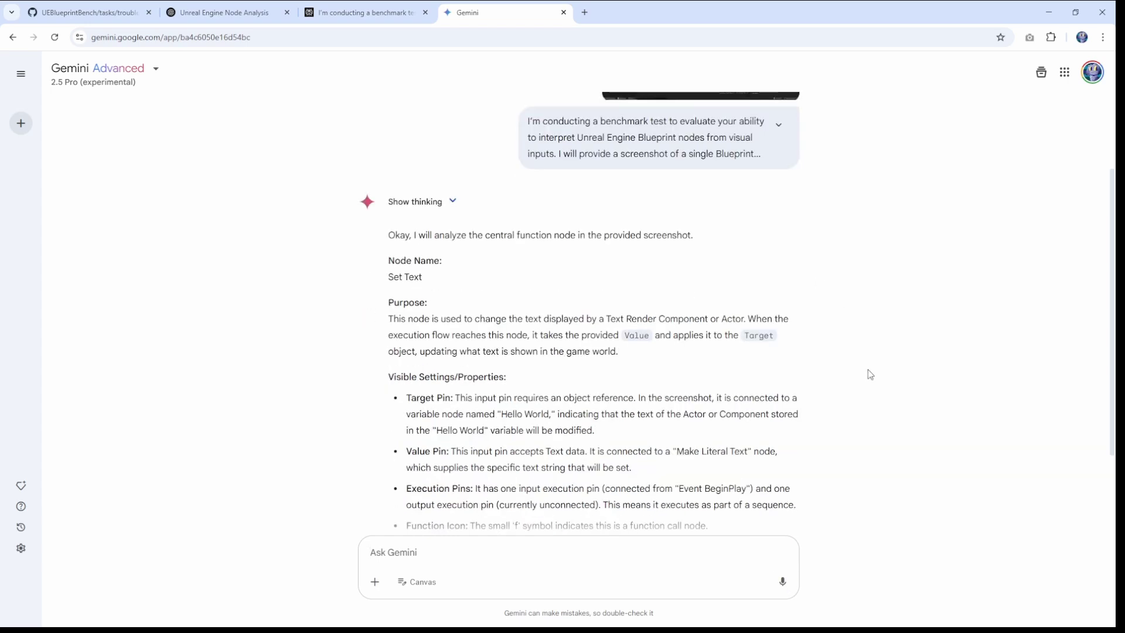
Close the Gemini chat with Ctrl+W, leaving Perplexity's Set Text answer showing
key("ctrl+w")
scroll(871, 330, "down", 1)
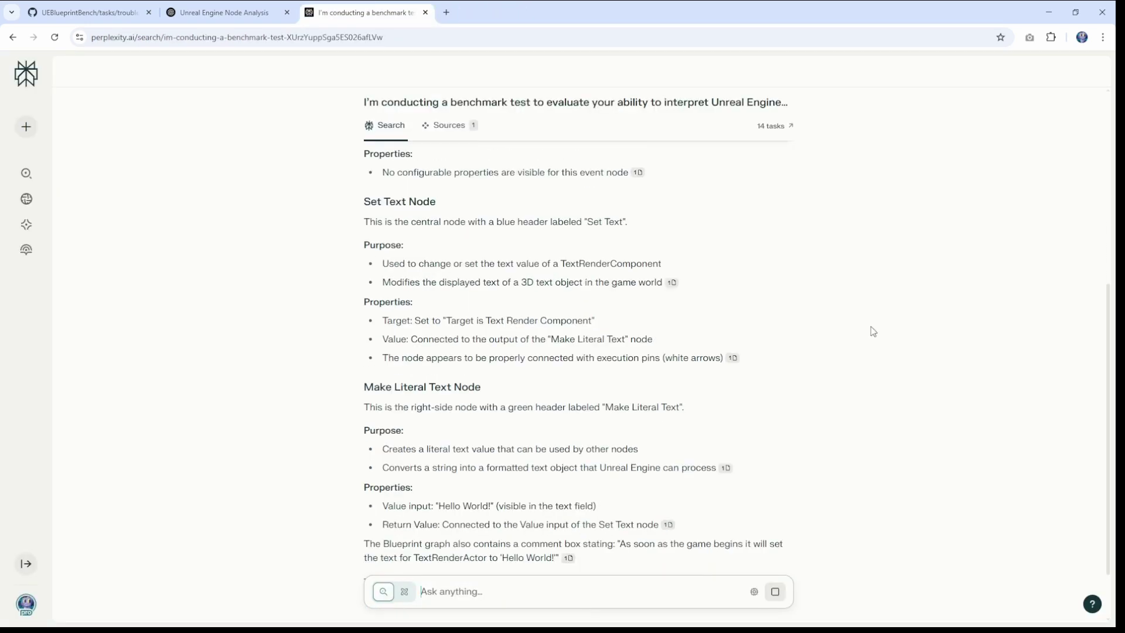
scroll(871, 331, "down", 1)
scroll(870, 331, "down", 1)
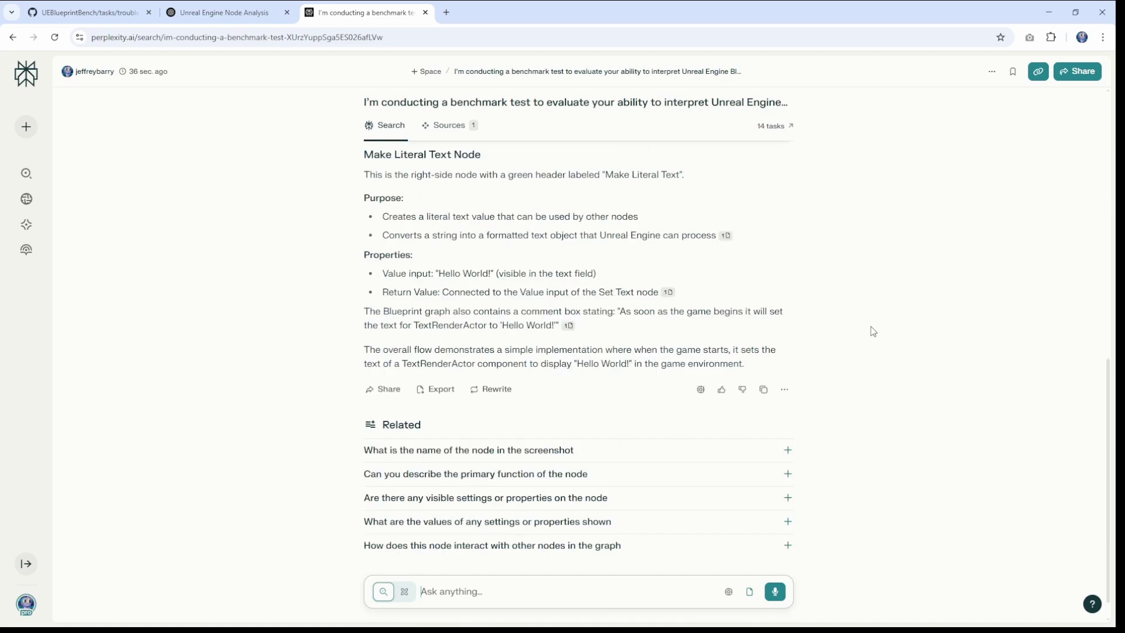
scroll(871, 331, "up", 1)
scroll(871, 331, "up", 1)
scroll(870, 332, "up", 1)
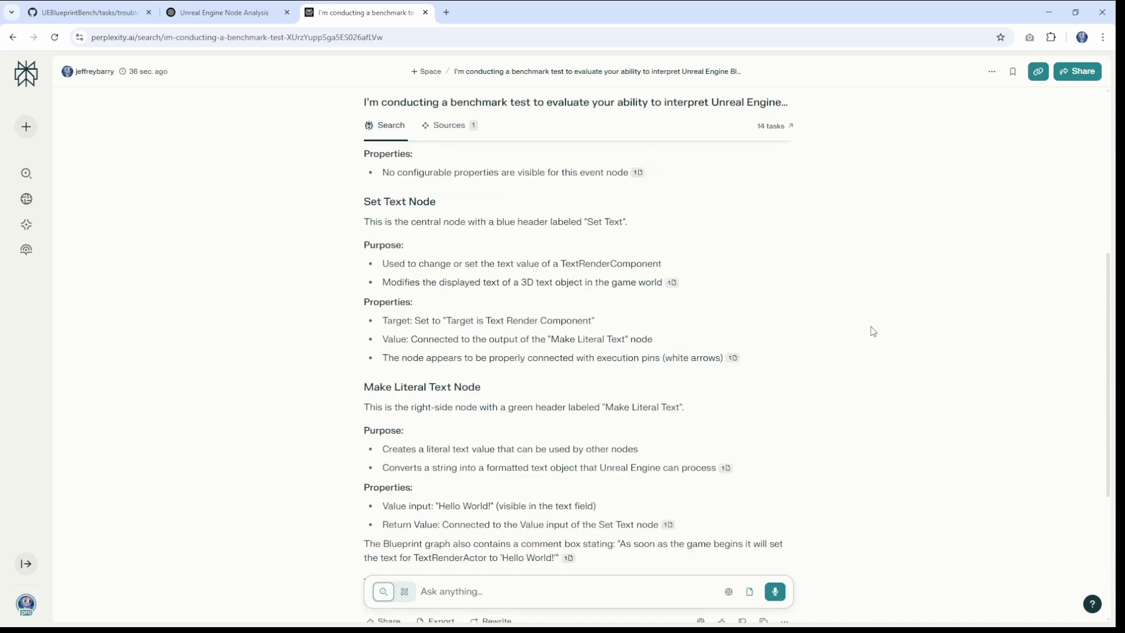
scroll(871, 332, "up", 1)
scroll(871, 332, "up", 2)
scroll(870, 332, "up", 1)
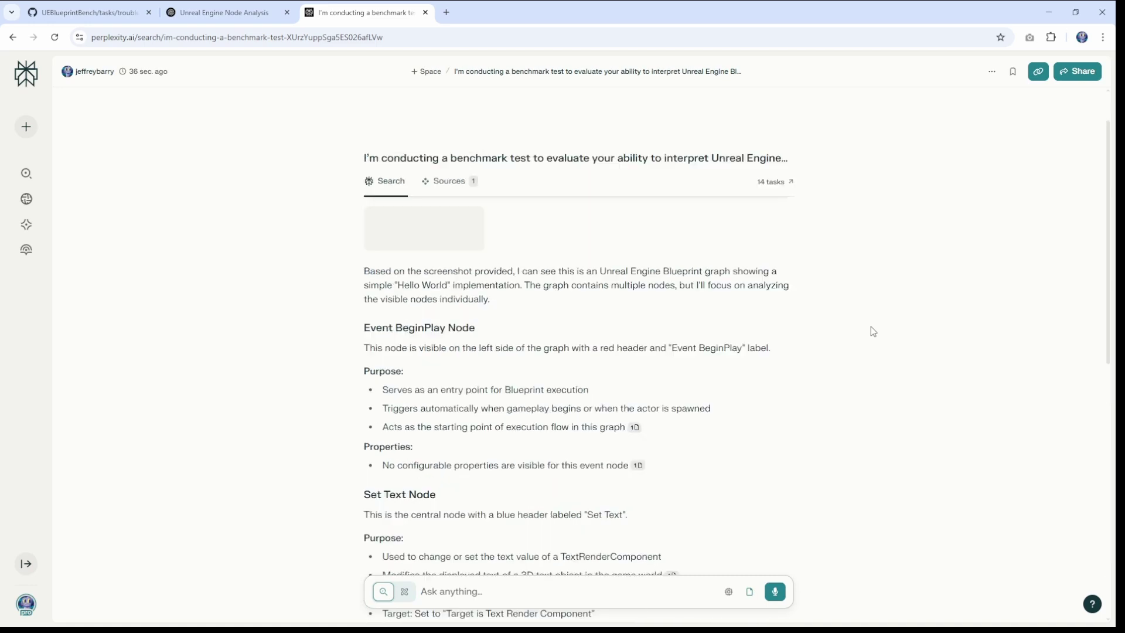
scroll(871, 331, "up", 1)
scroll(871, 331, "down", 1)
scroll(870, 331, "down", 1)
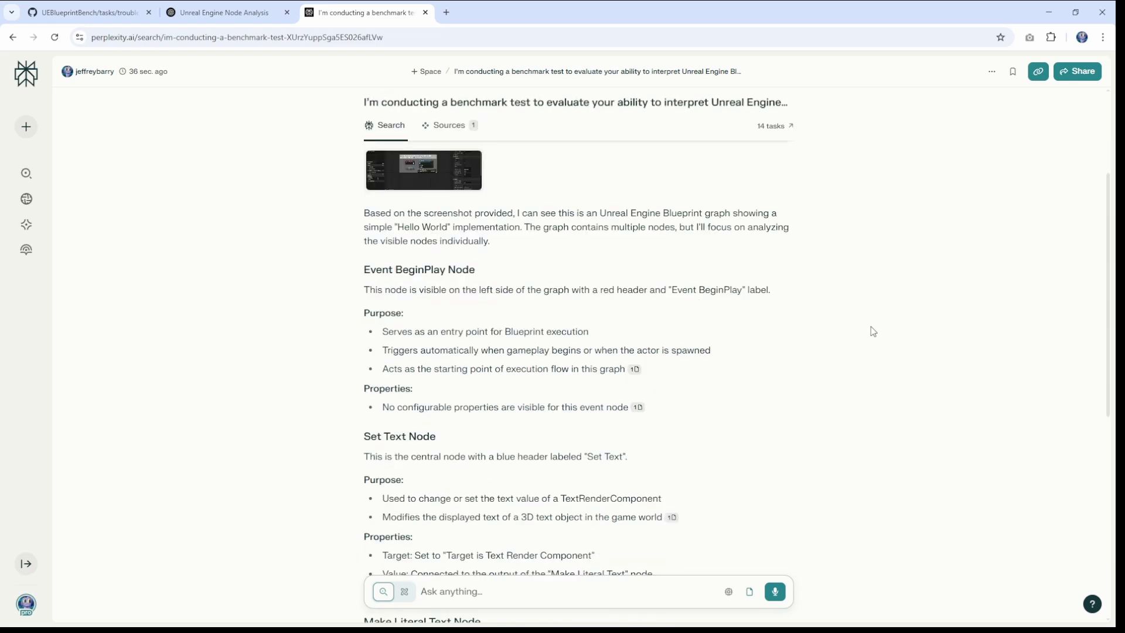
scroll(871, 330, "down", 1)
scroll(871, 330, "down", 1)
scroll(871, 331, "down", 1)
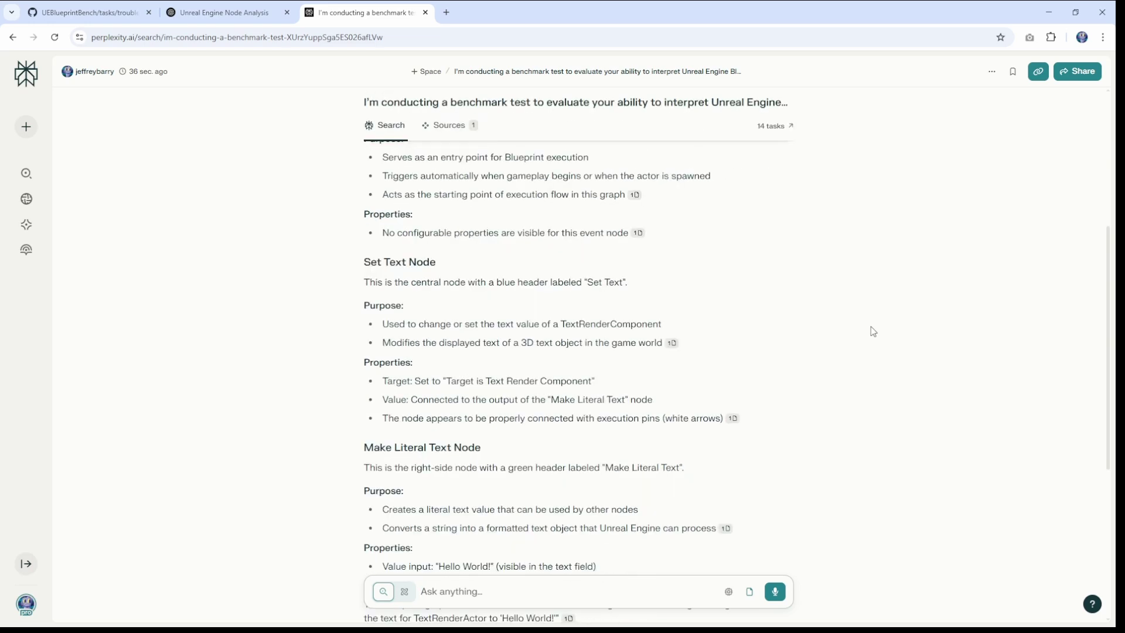
scroll(871, 331, "down", 1)
scroll(871, 331, "down", 1)
scroll(871, 331, "down", 1)
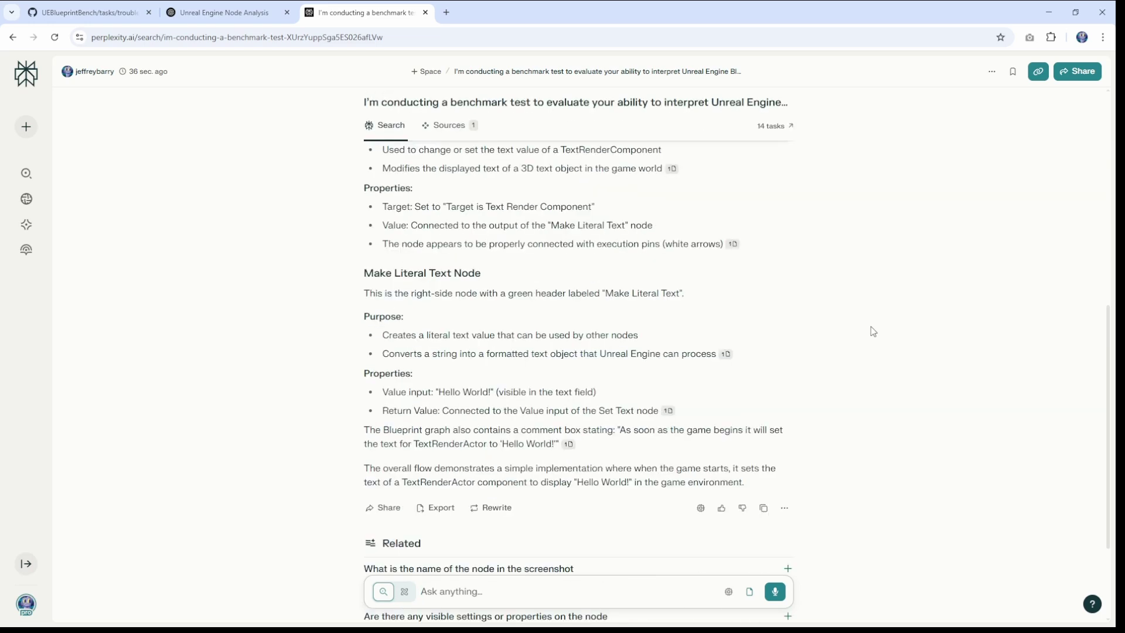
scroll(871, 331, "down", 2)
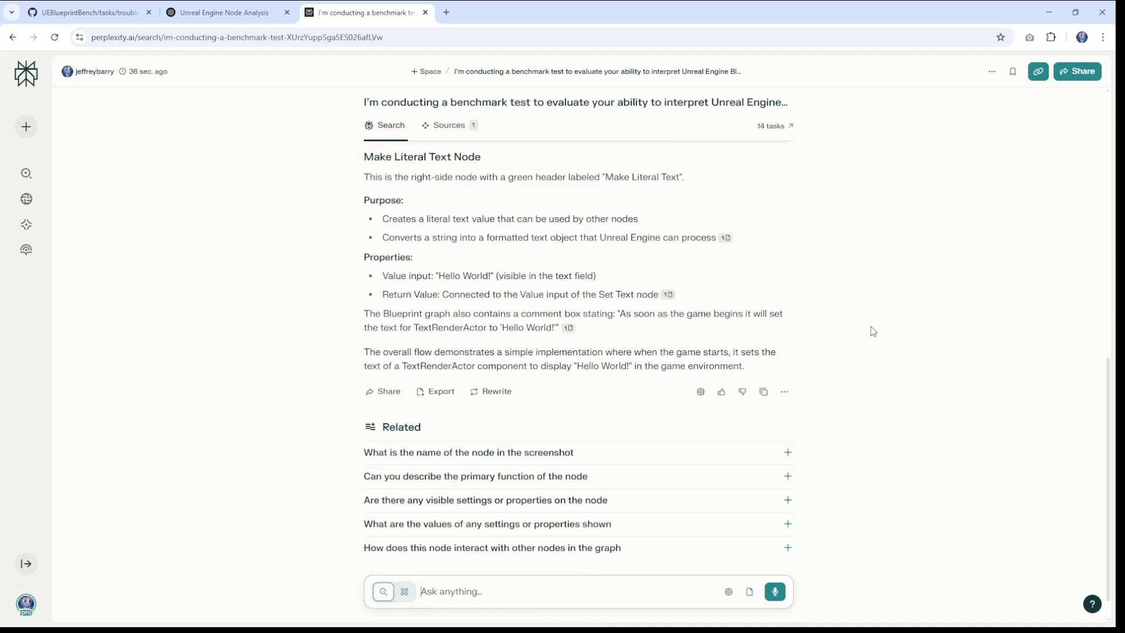
scroll(870, 331, "down", 1)
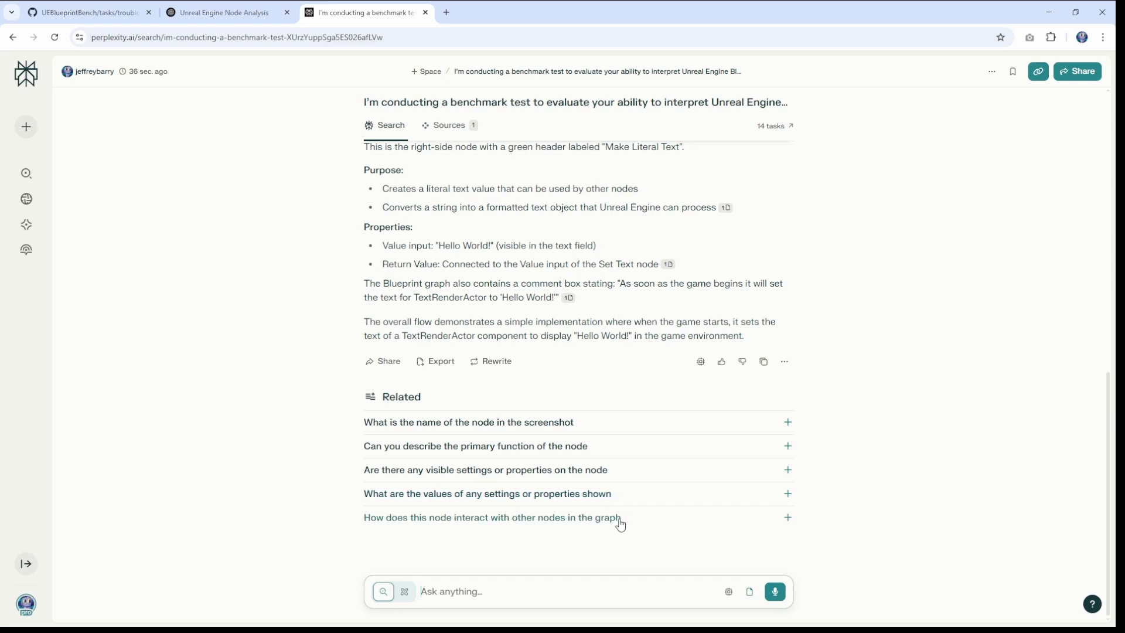
Ask Perplexity's related question 'How does this node interact with other nodes in the graph'
left_click(618, 519)
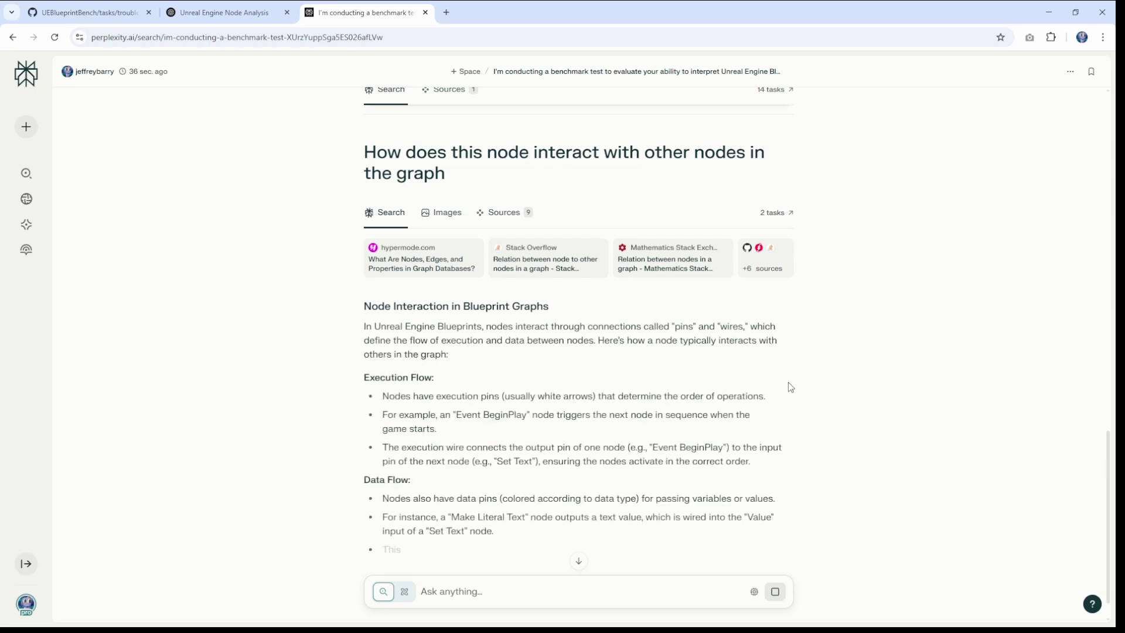
scroll(753, 384, "down", 1)
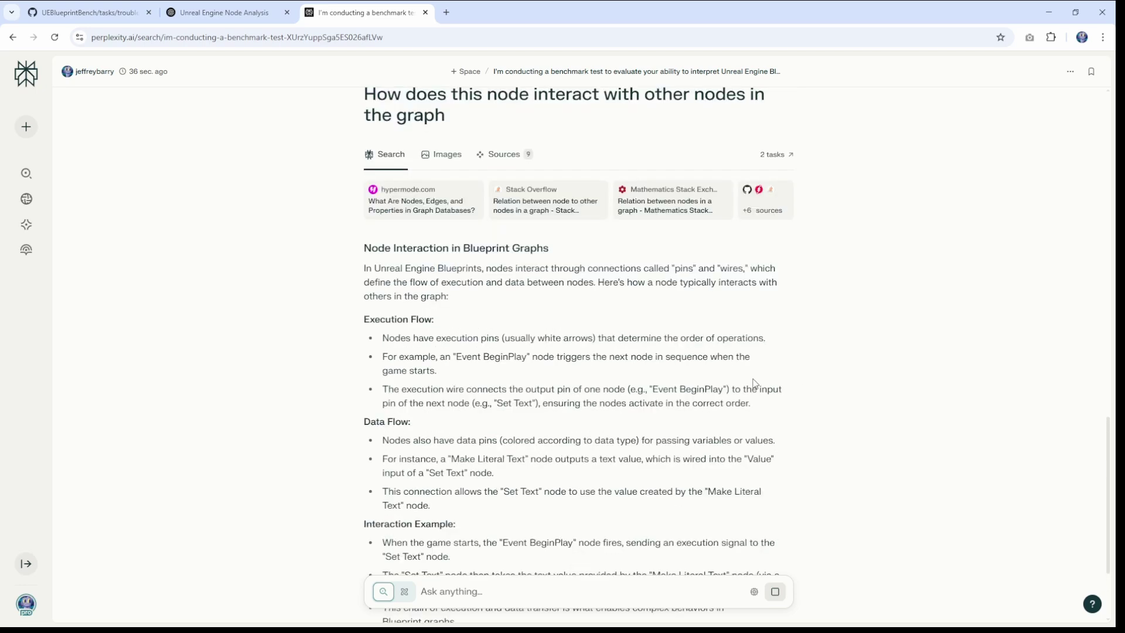
scroll(753, 383, "down", 1)
scroll(753, 378, "down", 1)
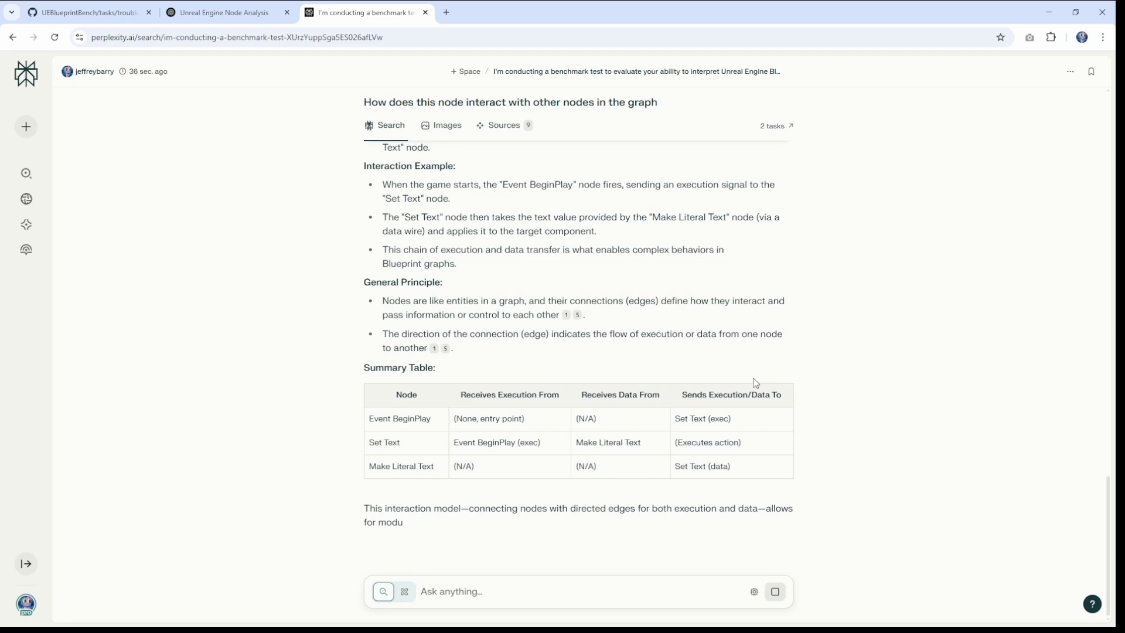
scroll(764, 374, "down", 2)
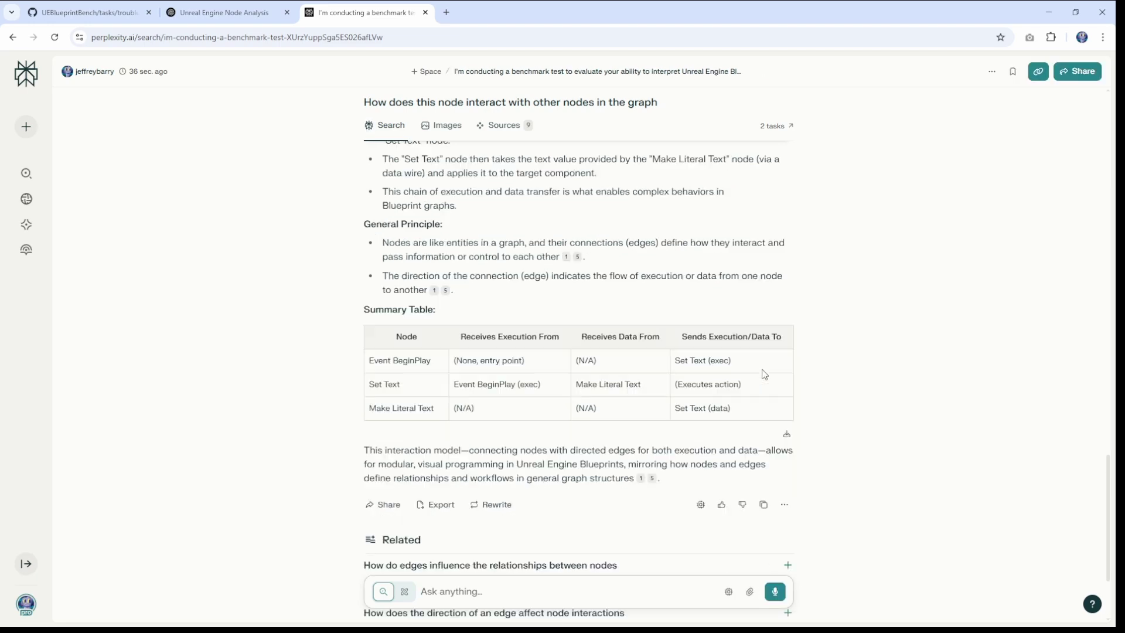
scroll(763, 374, "up", 3)
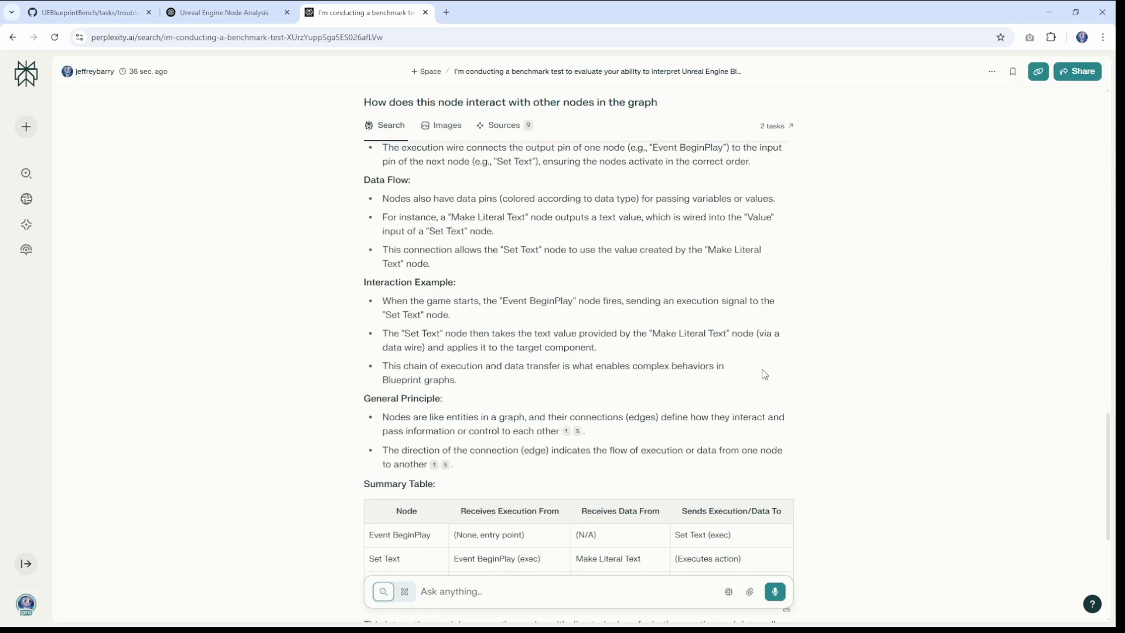